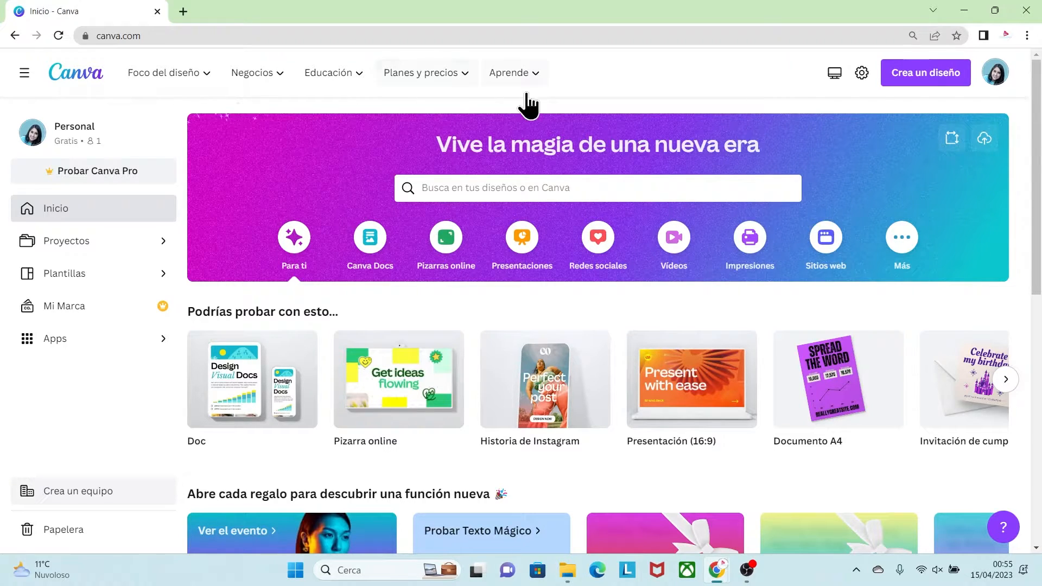
Step: Create a new design with a custom size of 1240 × 1748 px
left_click(914, 81)
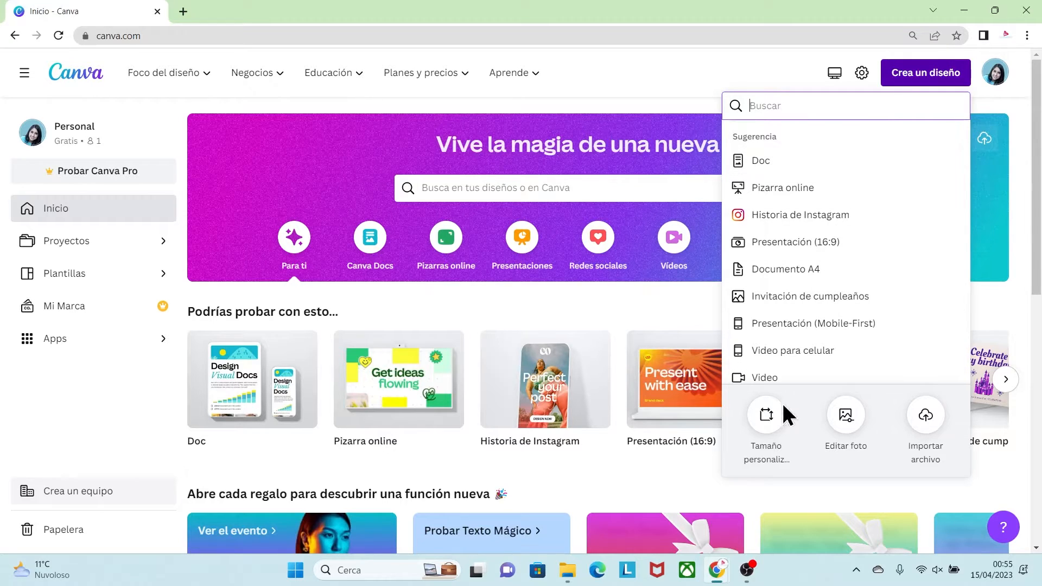
left_click(766, 416)
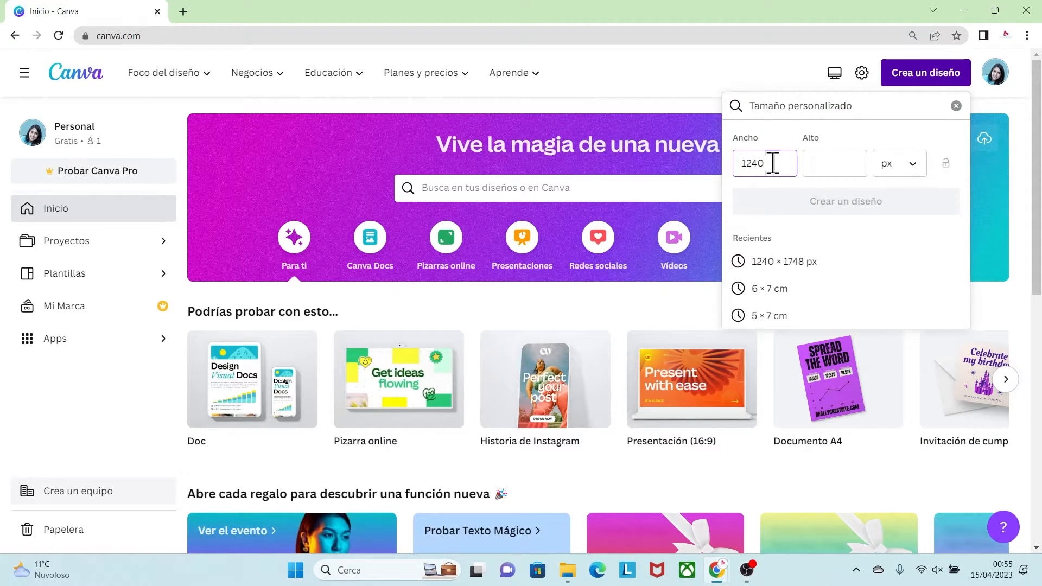
left_click(821, 164)
type("1748")
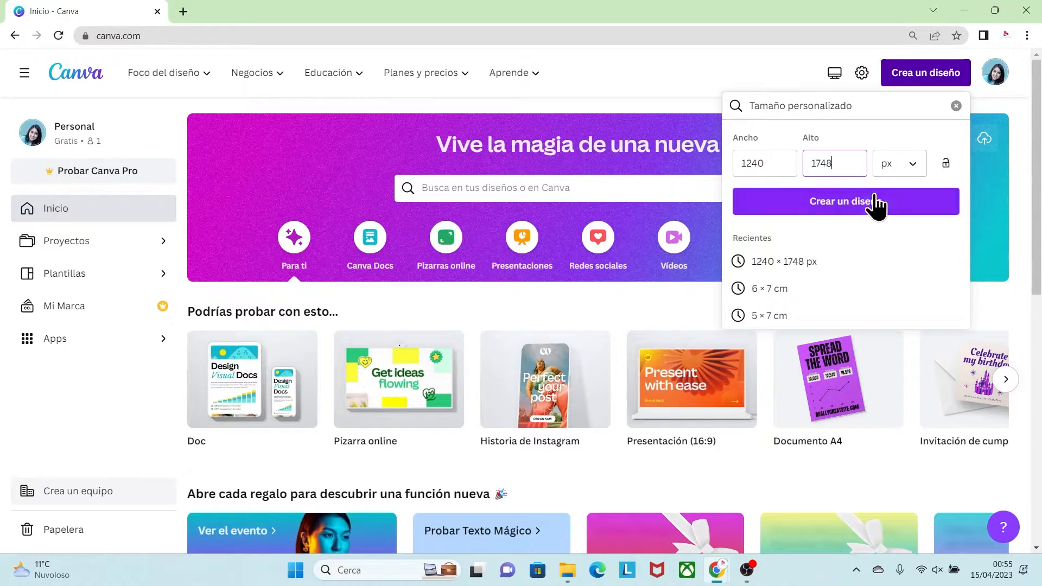
left_click(851, 209)
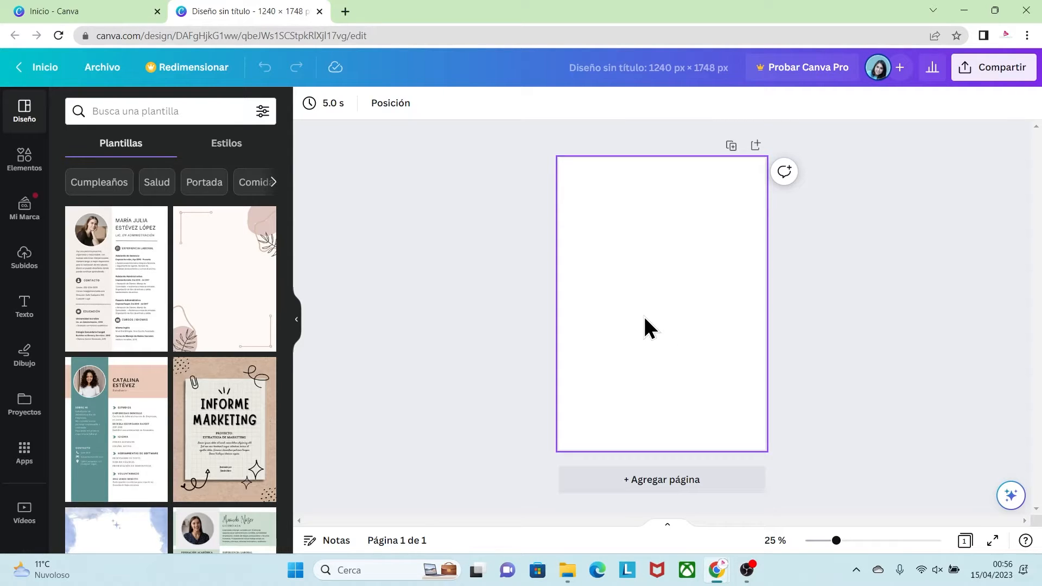
Step: Add the dark forest gate GIF from the uploaded videos to the blank page
left_click(24, 260)
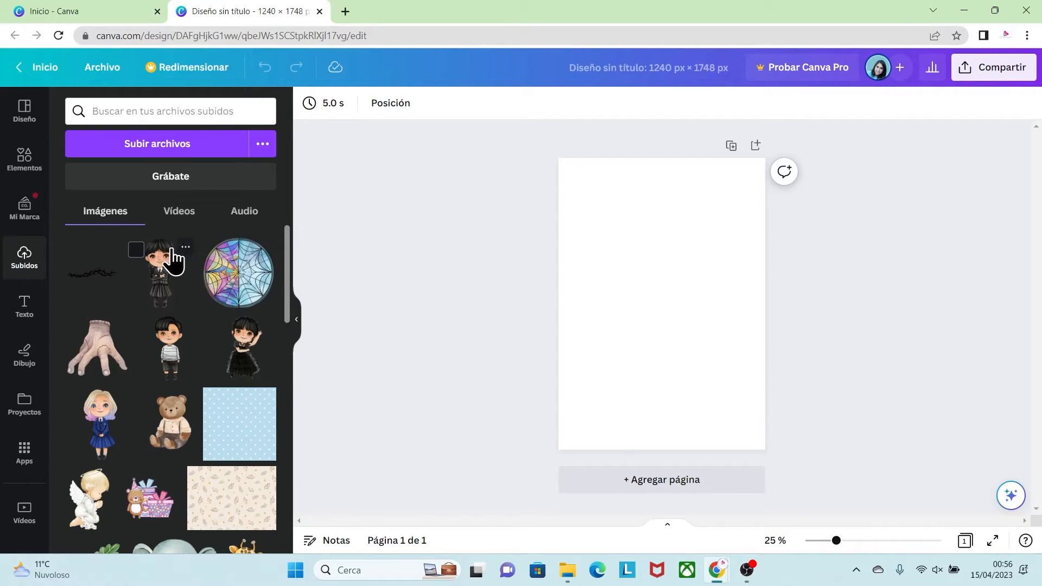
left_click(179, 212)
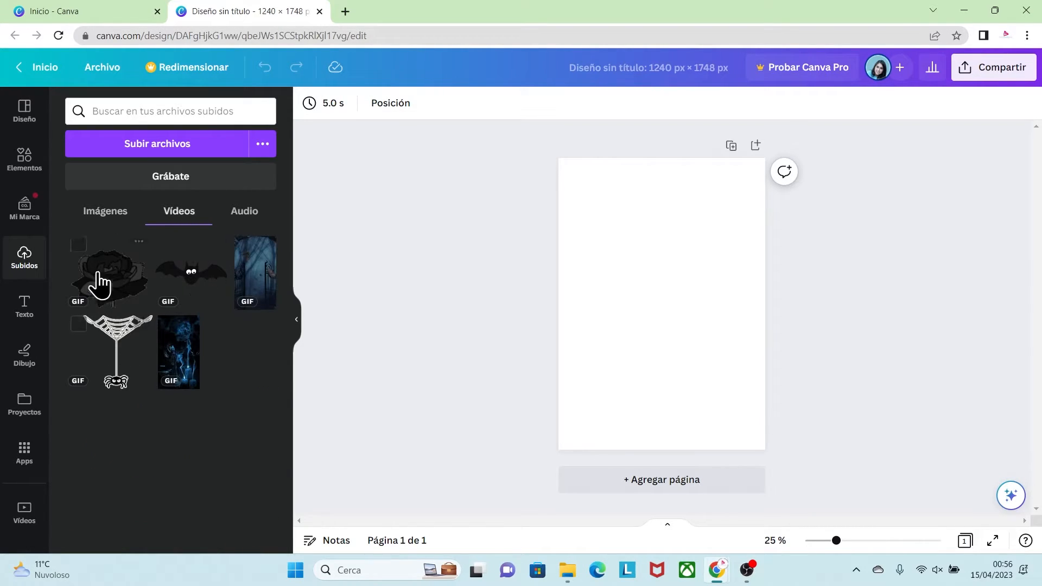
left_click(247, 220)
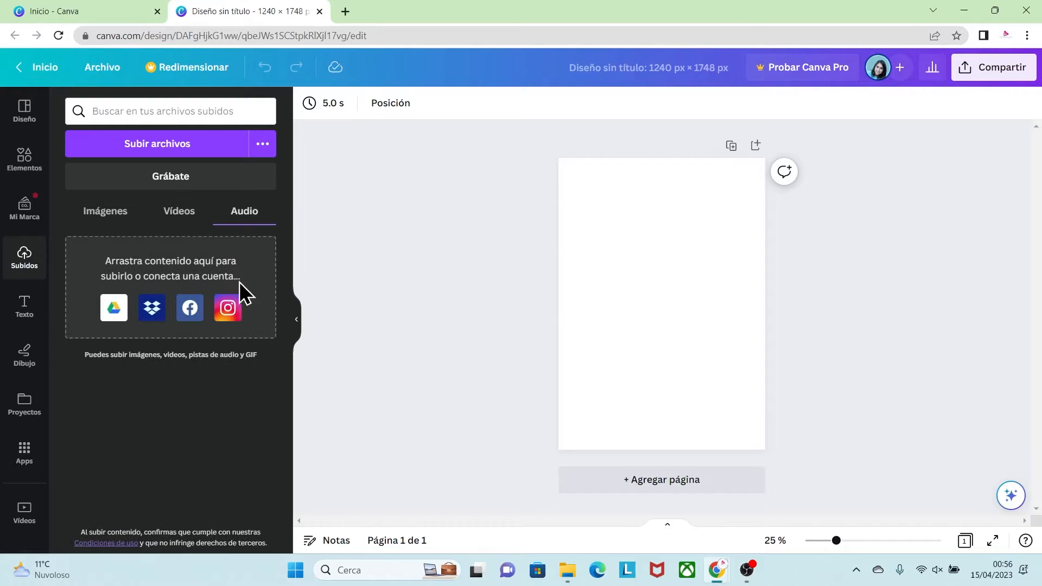
left_click(123, 219)
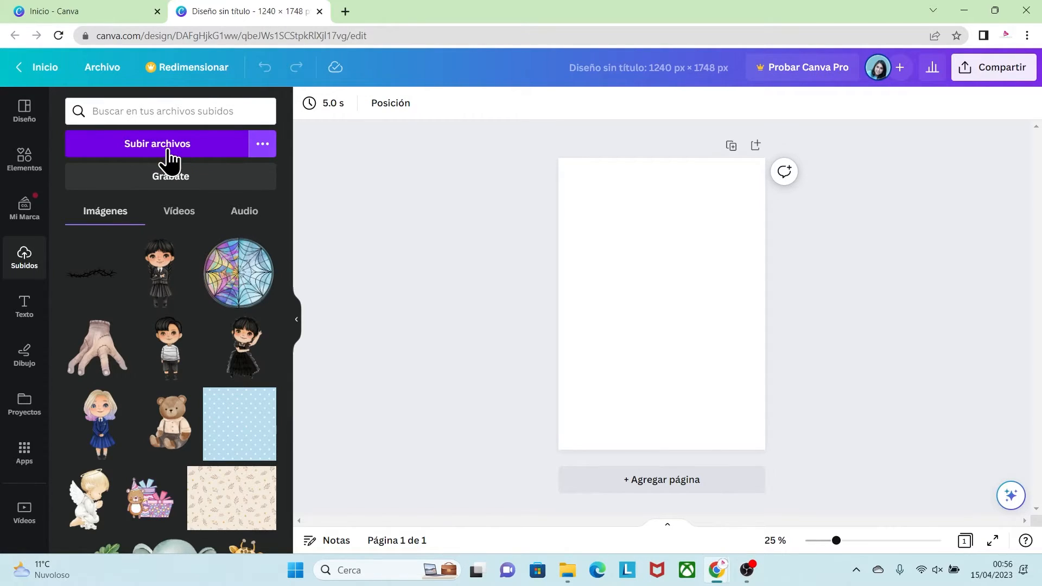
left_click(181, 215)
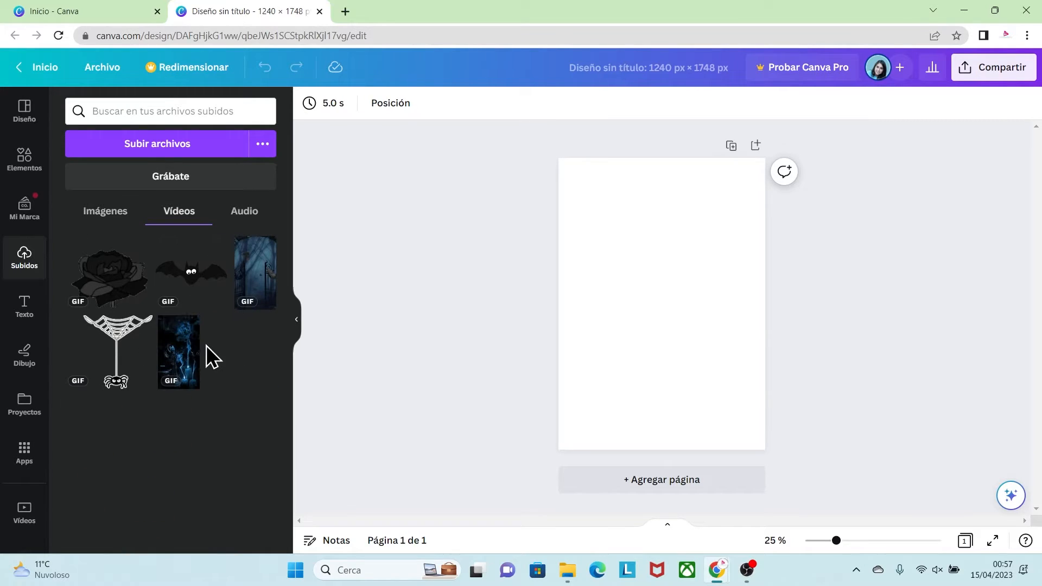
left_click(256, 277)
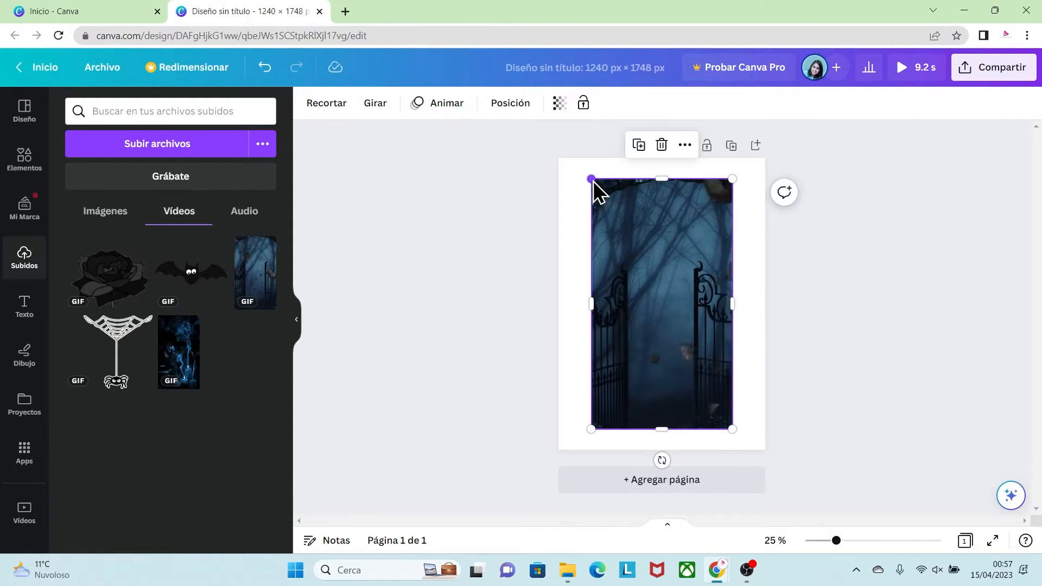
Step: Enlarge and reposition the forest gate GIF so it covers the whole page as a background
left_click_drag(592, 179, 548, 155)
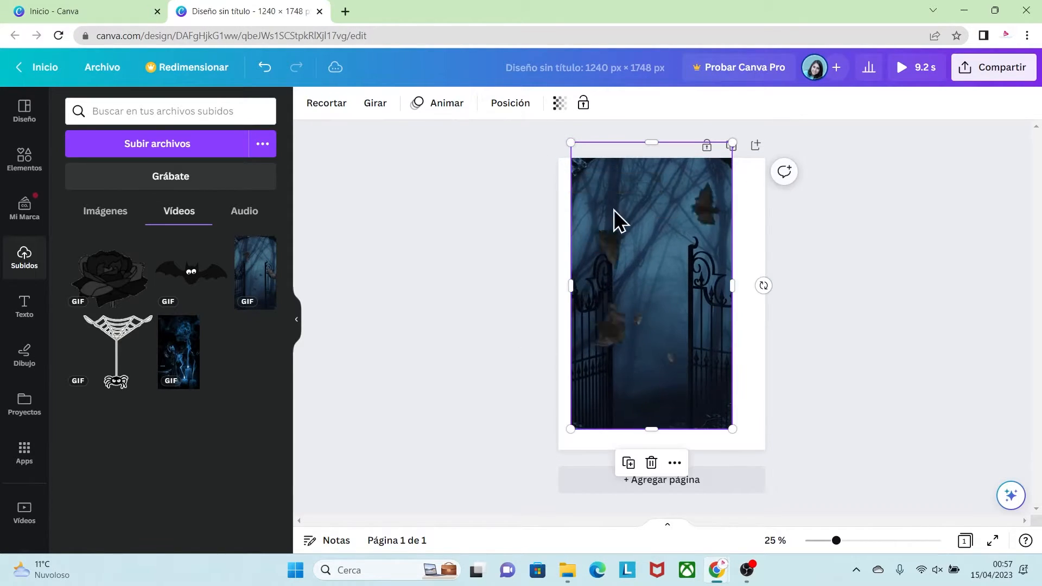
left_click_drag(617, 221, 608, 225)
left_click_drag(727, 442, 843, 496)
mouse_move(735, 412)
left_mouse_down()
mouse_move(744, 405)
mouse_move(739, 418)
left_mouse_up()
left_click(625, 233)
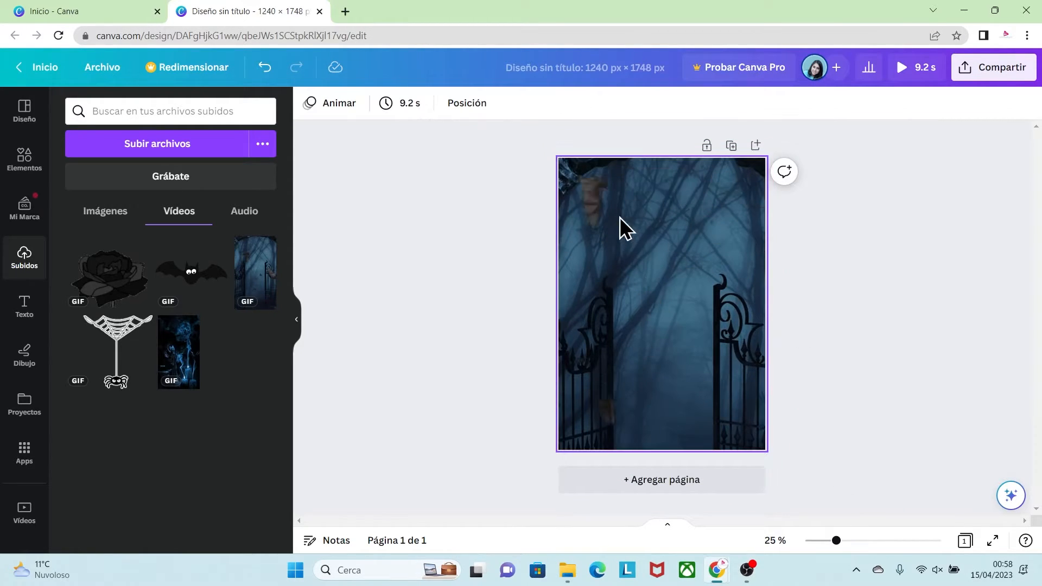
Step: Examine the brand kit's options for adding custom fonts
left_click(23, 315)
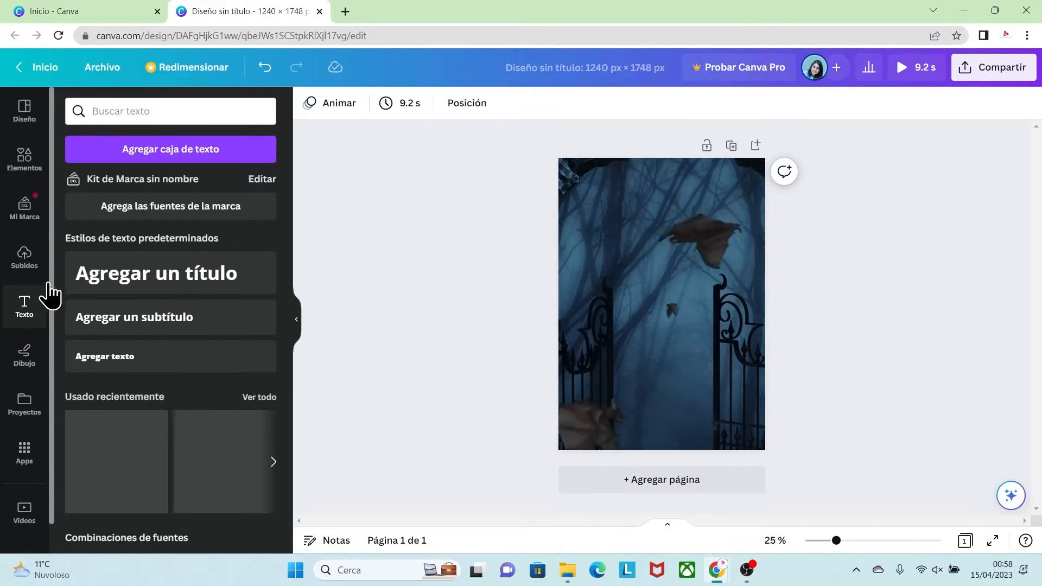
left_click(246, 214)
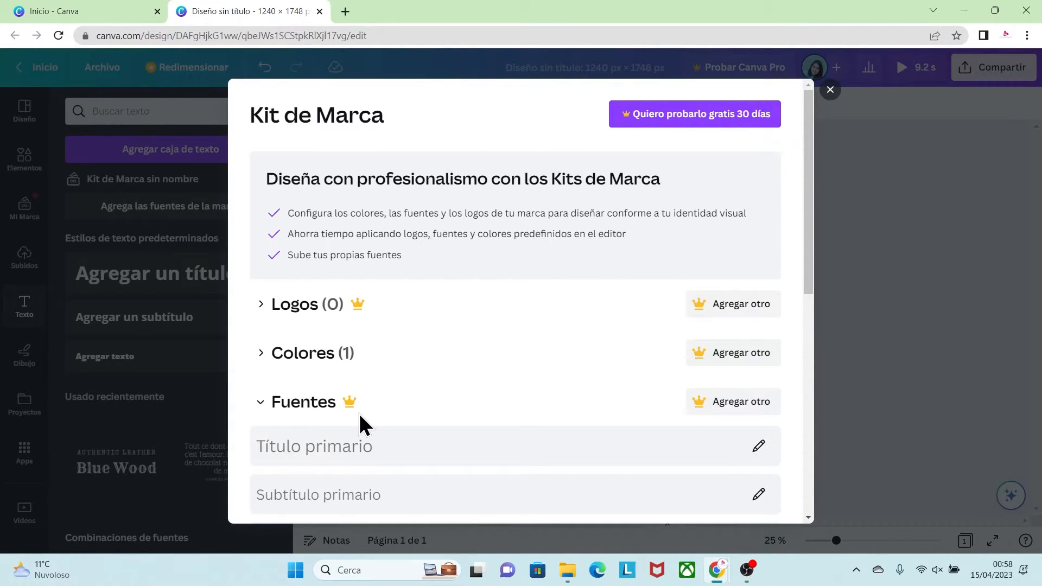
left_click(829, 91)
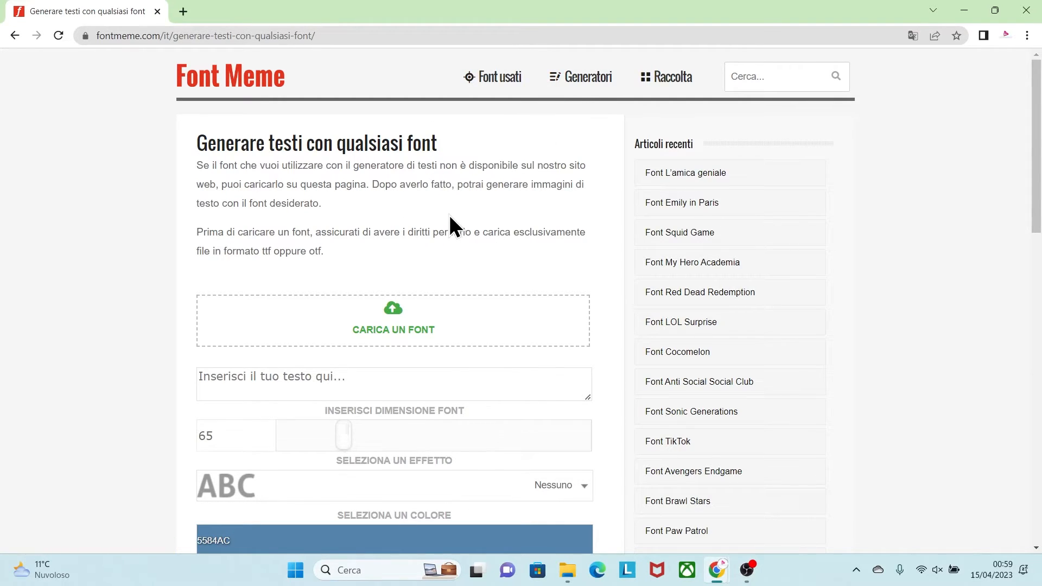
Step: Switch to the Font Meme text generator and load the font file Wednesday (1).ttf
left_click(392, 312)
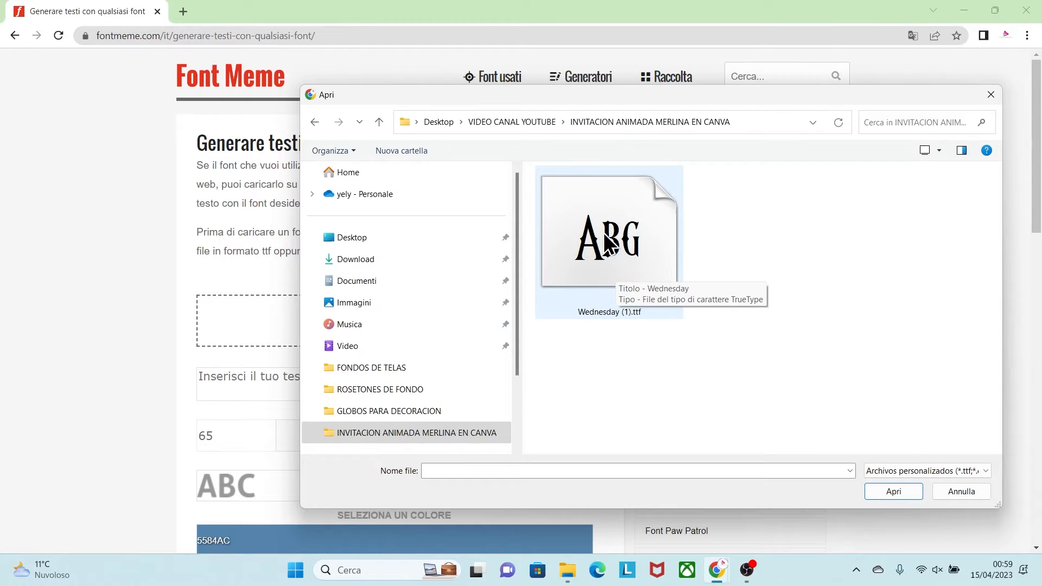
left_click(614, 213)
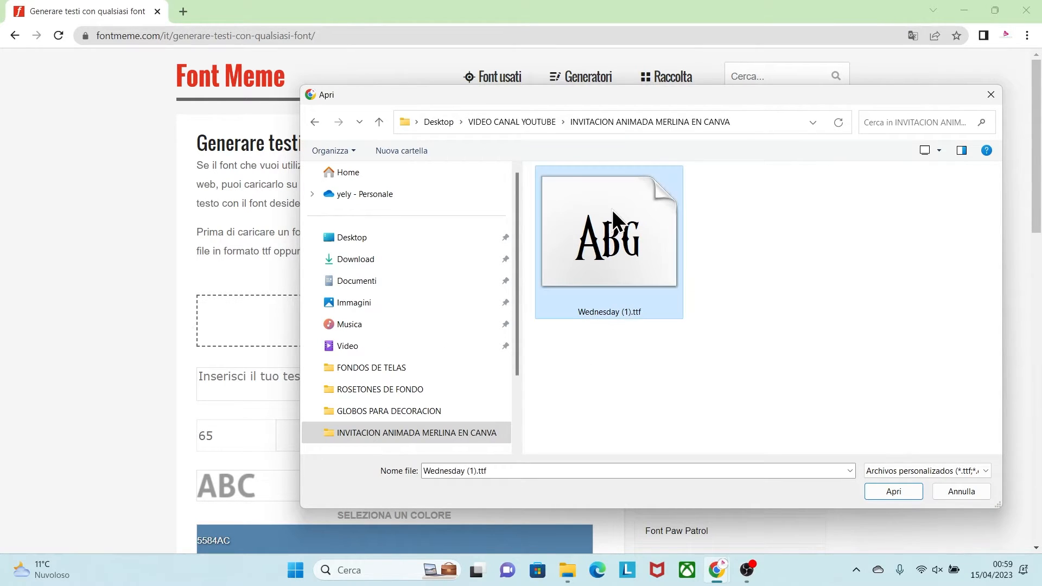
left_click(894, 491)
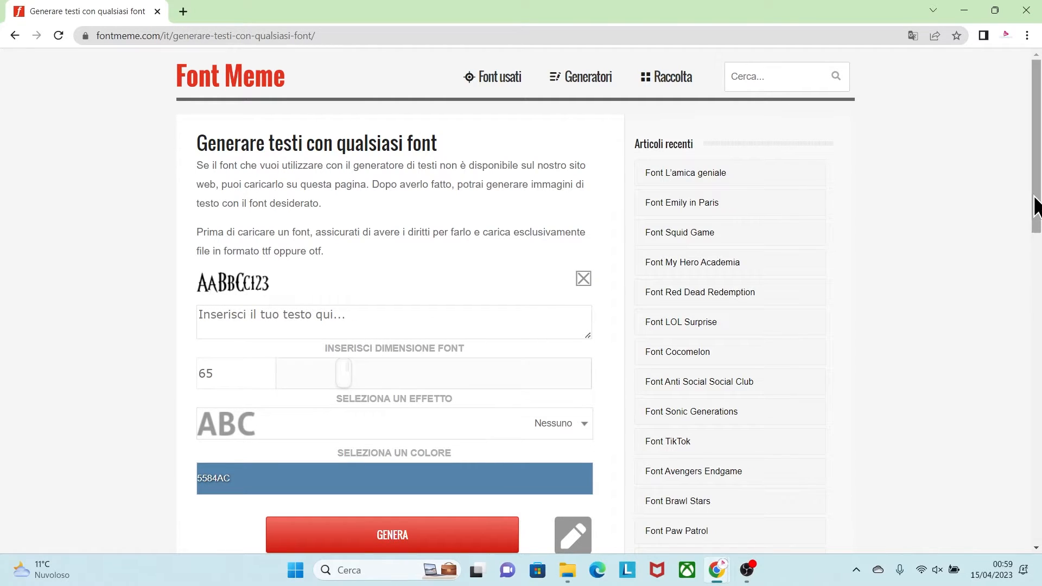
Step: Generate the invitation's name text in the loaded font at size 146 with the colour FFFFFF
scroll(1035, 206, "down", 3)
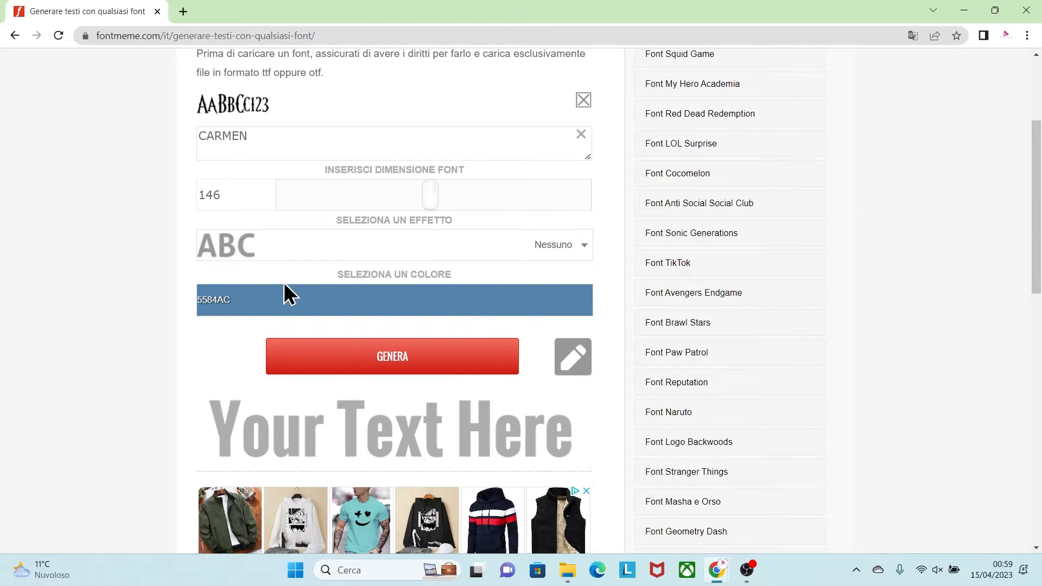
left_click(232, 299)
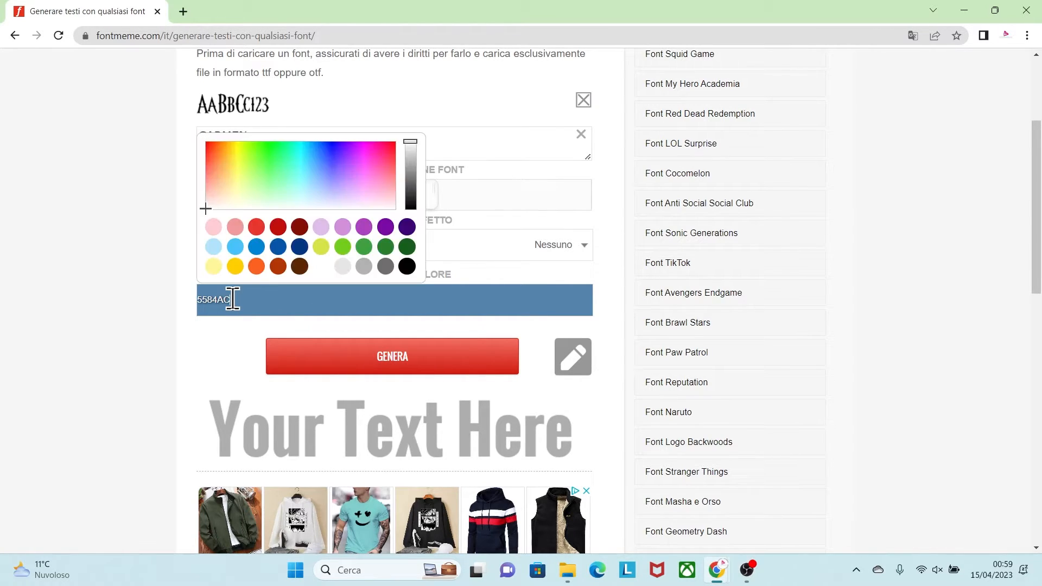
left_click(322, 266)
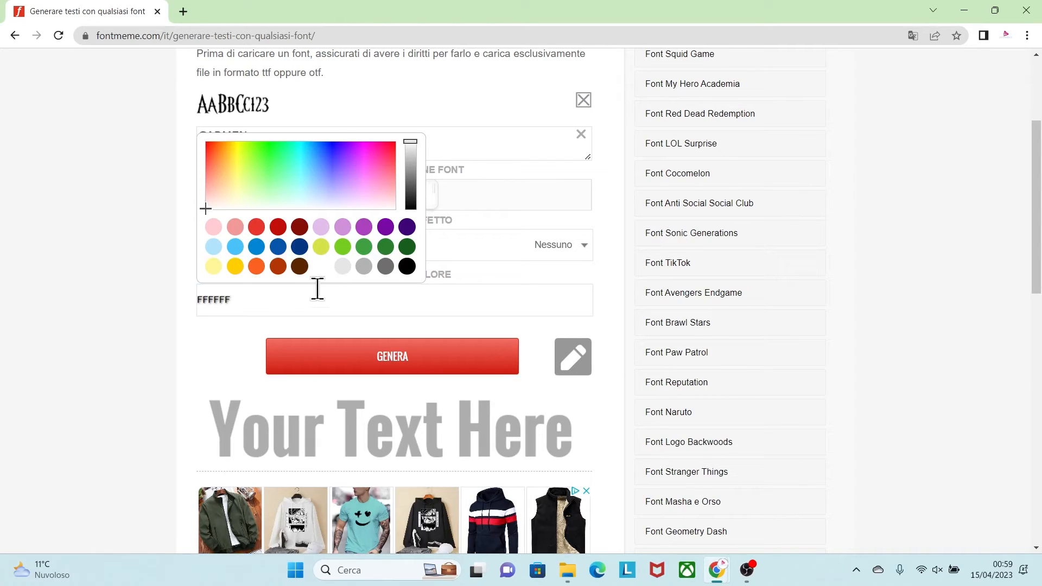
left_click(399, 364)
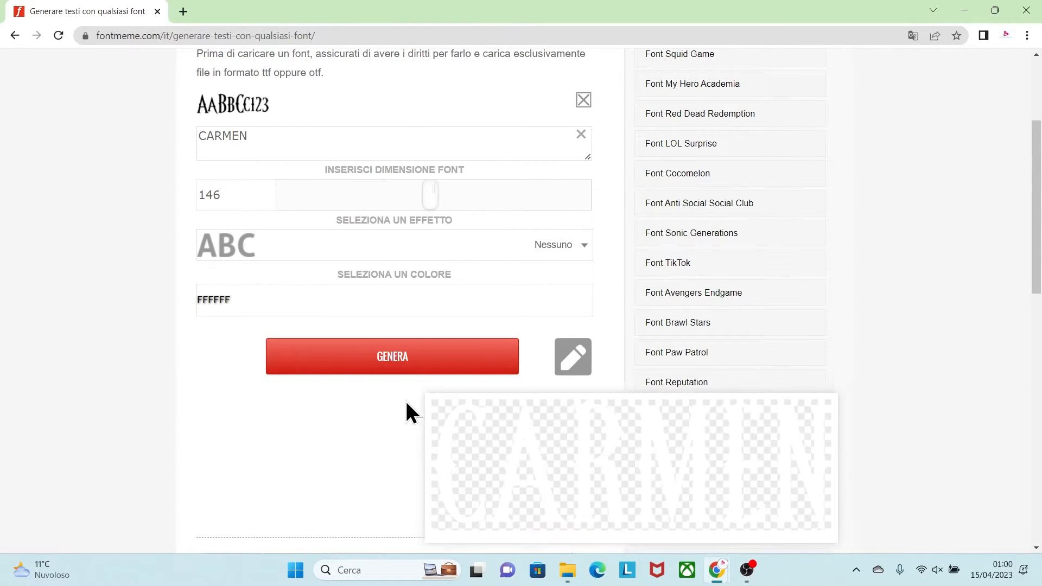
Step: Download the generated name text as a PNG and view the saved image
left_click(573, 369)
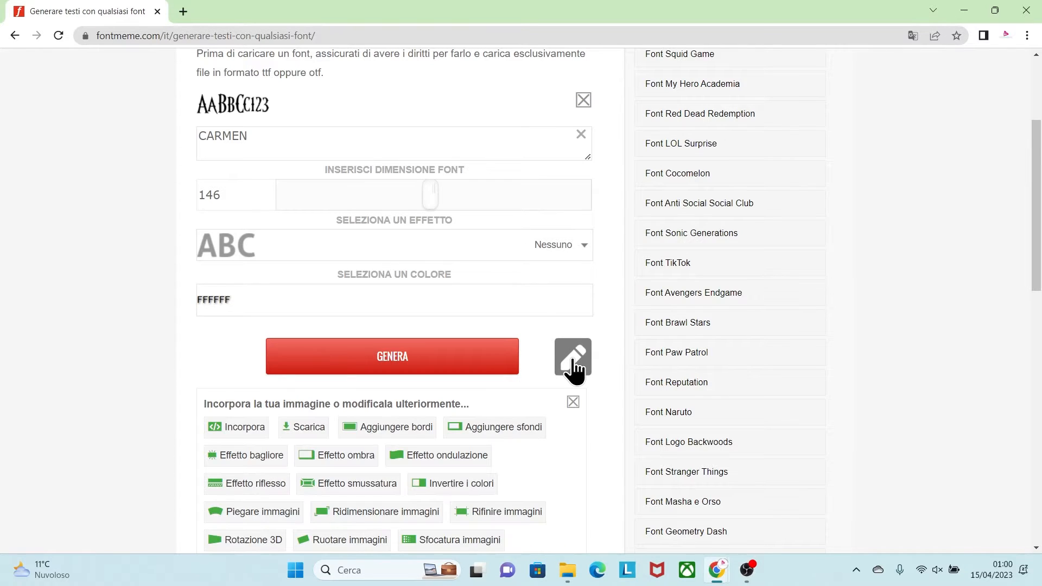
left_click(309, 429)
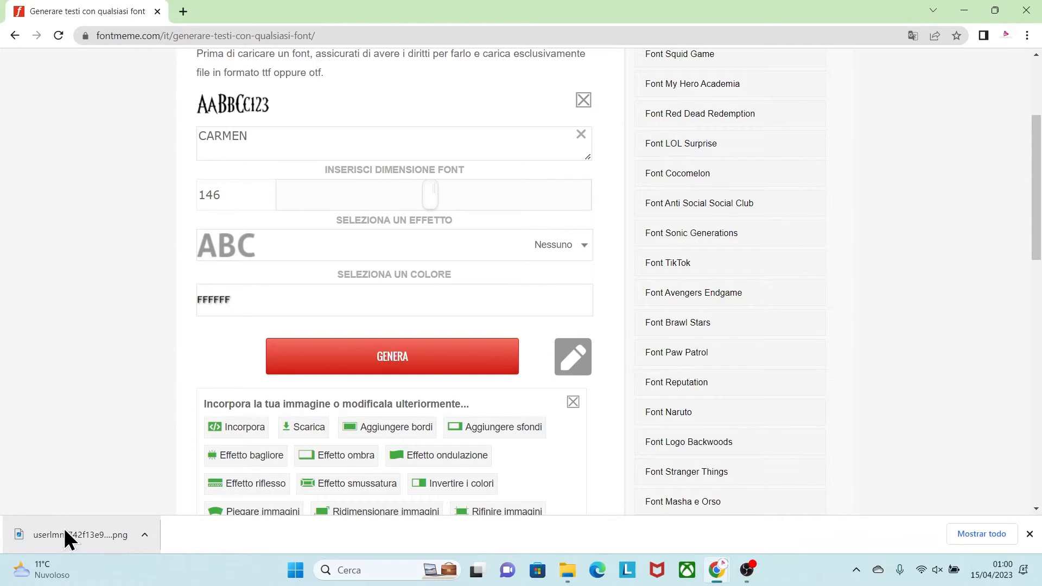
left_click(82, 526)
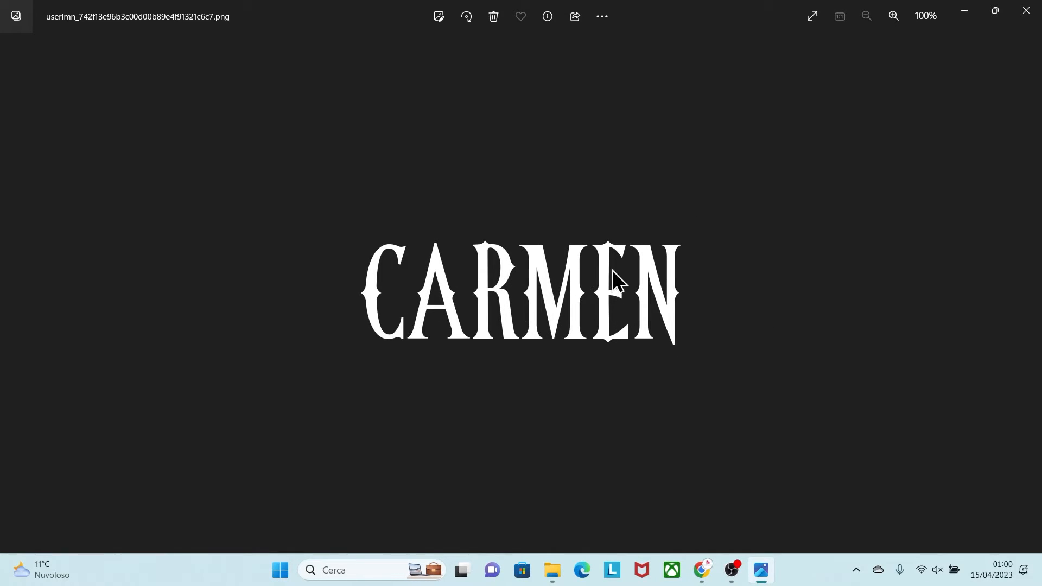
key("alt+F4")
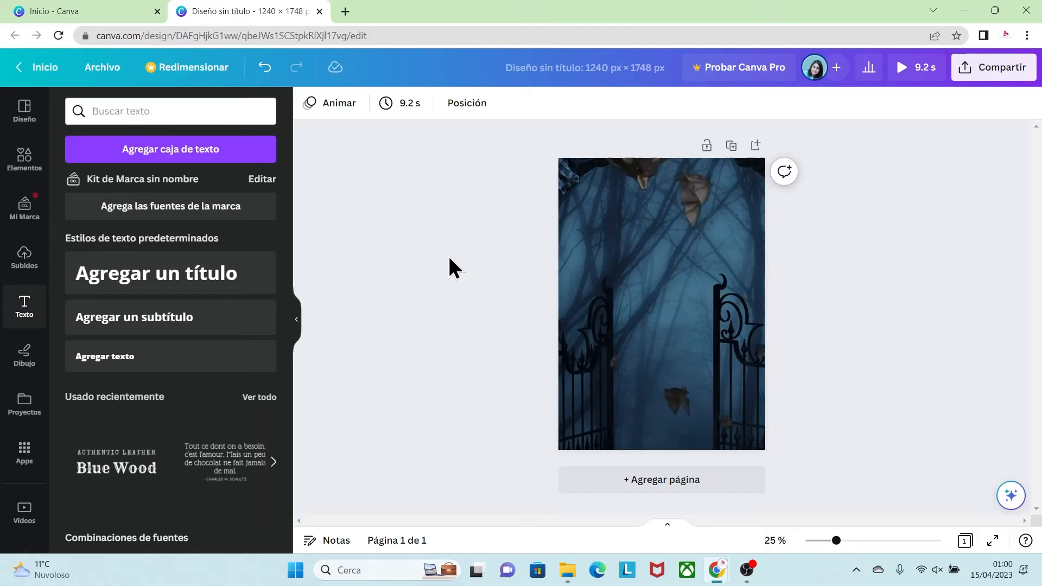
Step: Back in Canva, upload the white name PNG from the INVITACION ANIMADA MERLINA EN CANVA folder
left_click(25, 260)
left_click(135, 151)
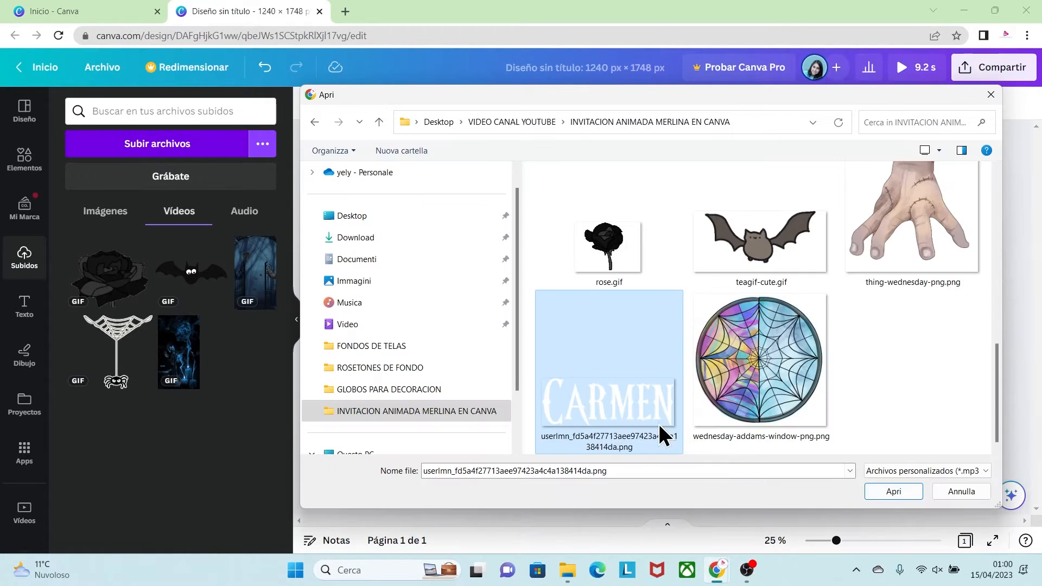
left_click(885, 491)
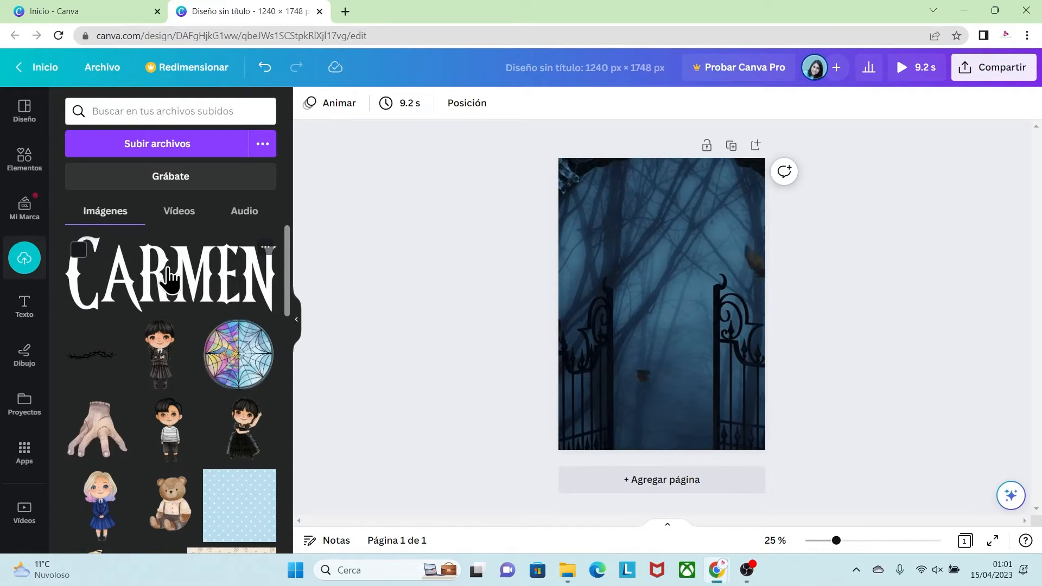
Step: Place the uploaded name image on the page, enlarge it and move it above the gates
left_click(140, 283)
left_click_drag(596, 284, 577, 277)
left_click_drag(638, 293, 653, 231)
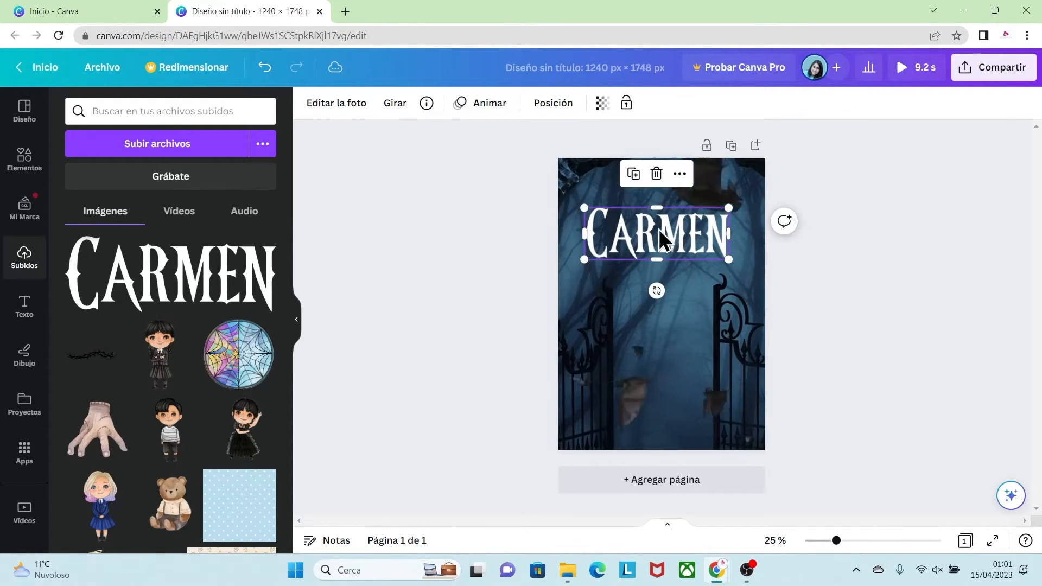
left_click(620, 265)
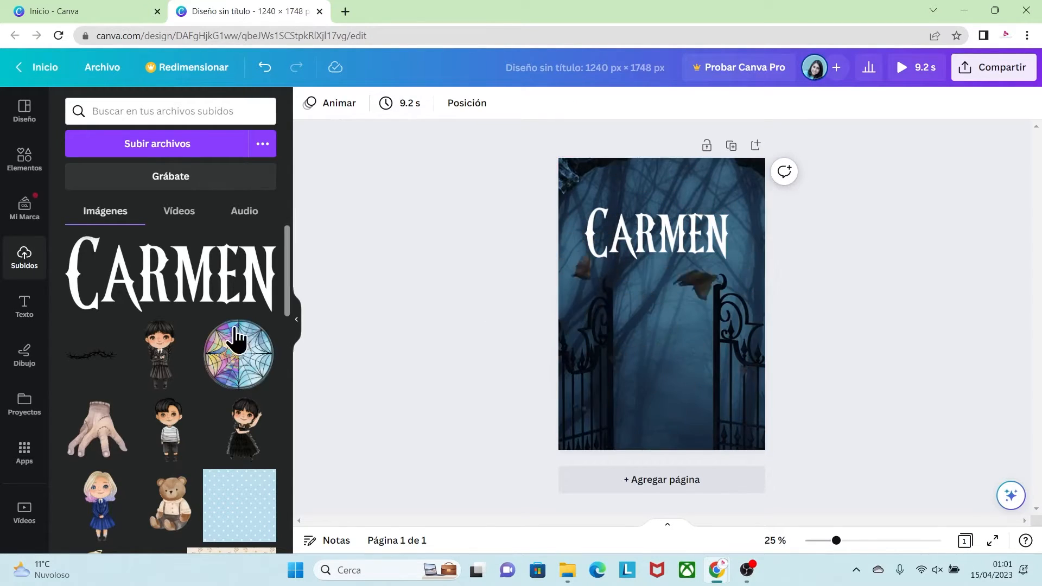
Step: Add a text box in the Pony Club font, enlarge it to size 119 and centre it below the name
left_click(23, 316)
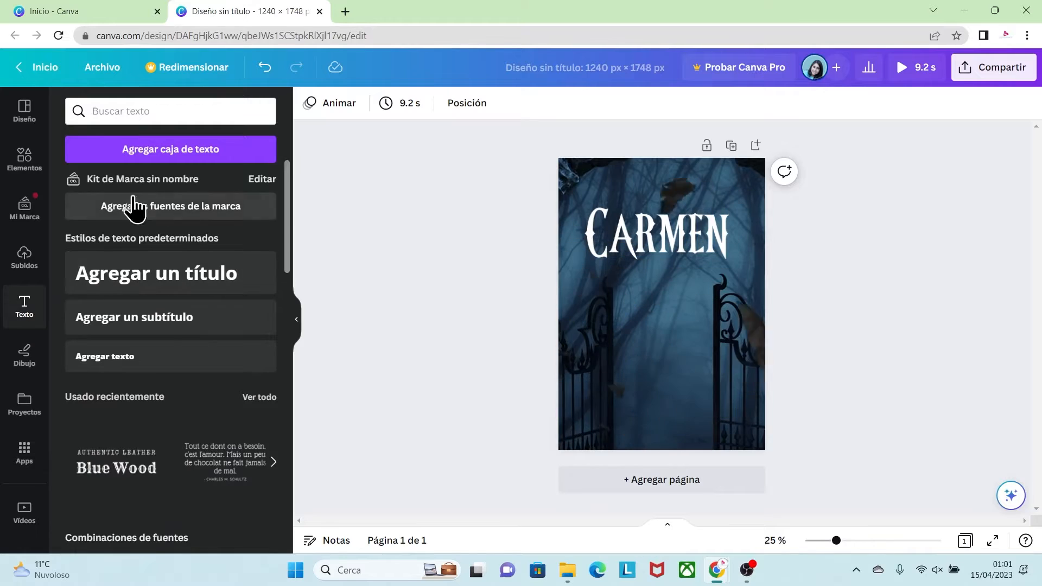
left_click(122, 113)
type("PONY")
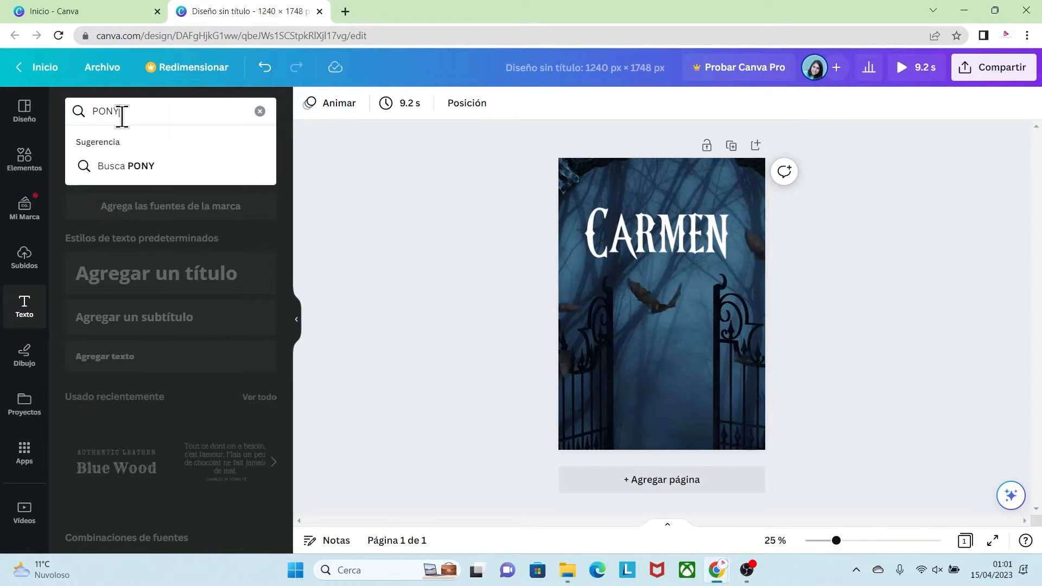
left_click(156, 169)
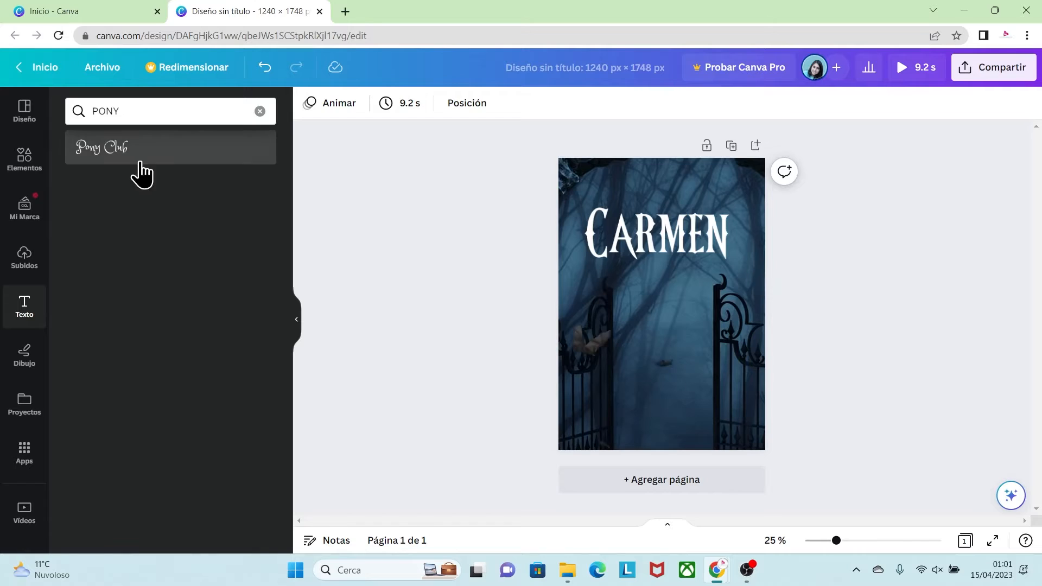
left_click(101, 157)
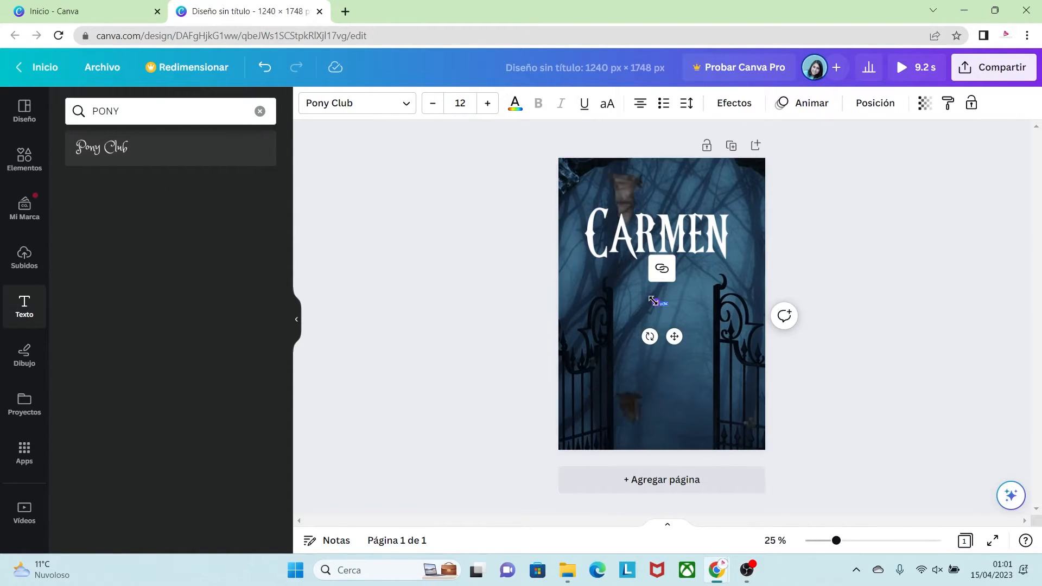
left_click_drag(658, 305, 559, 268)
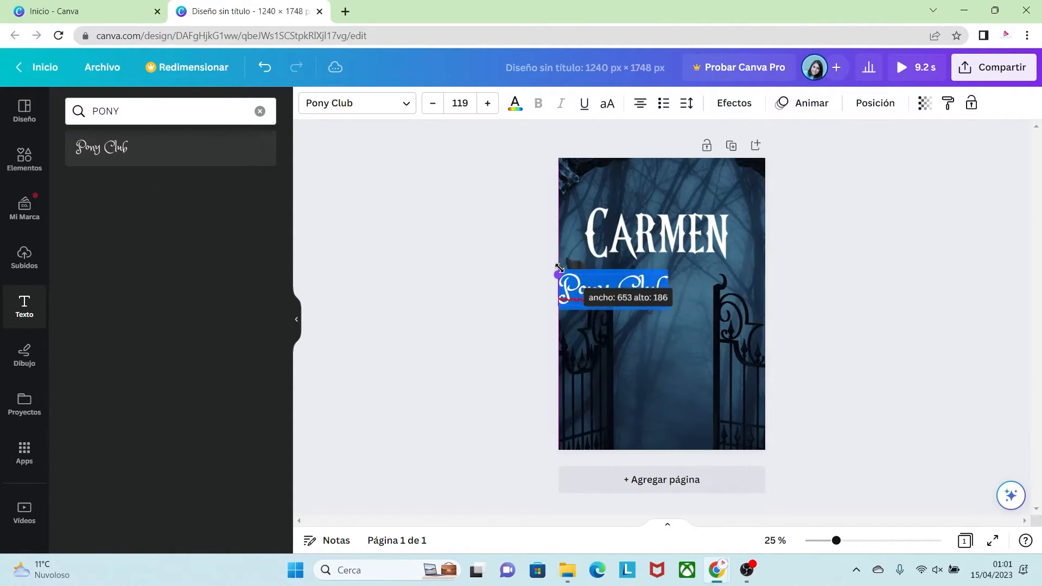
left_click(653, 289)
left_click_drag(647, 272, 693, 267)
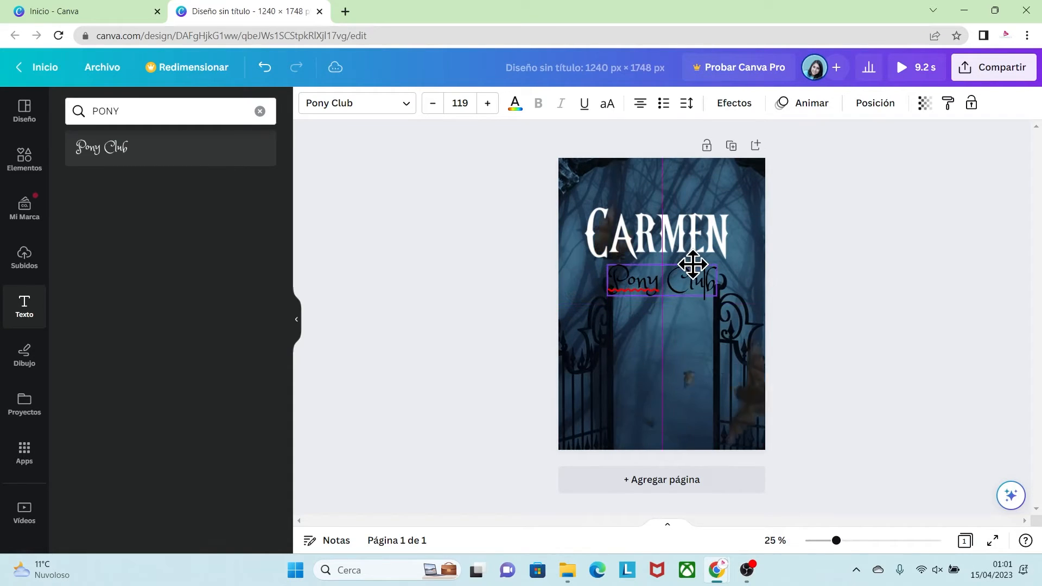
Step: Replace the placeholder text with "Cumple 8 añitos" and colour it white
double_click(671, 283)
key("ctrl+a")
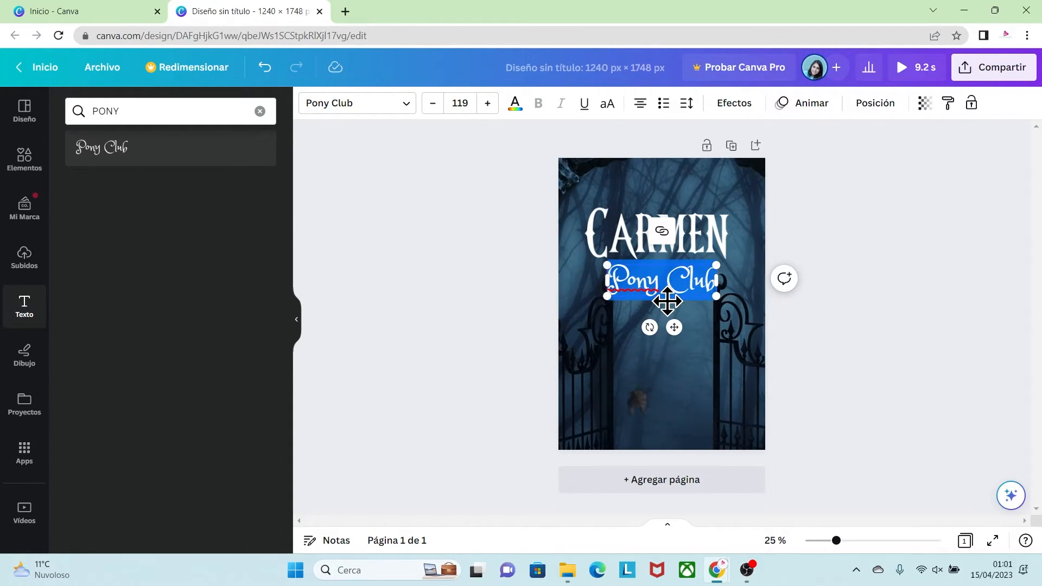
key("BackSpace")
type("Cumple")
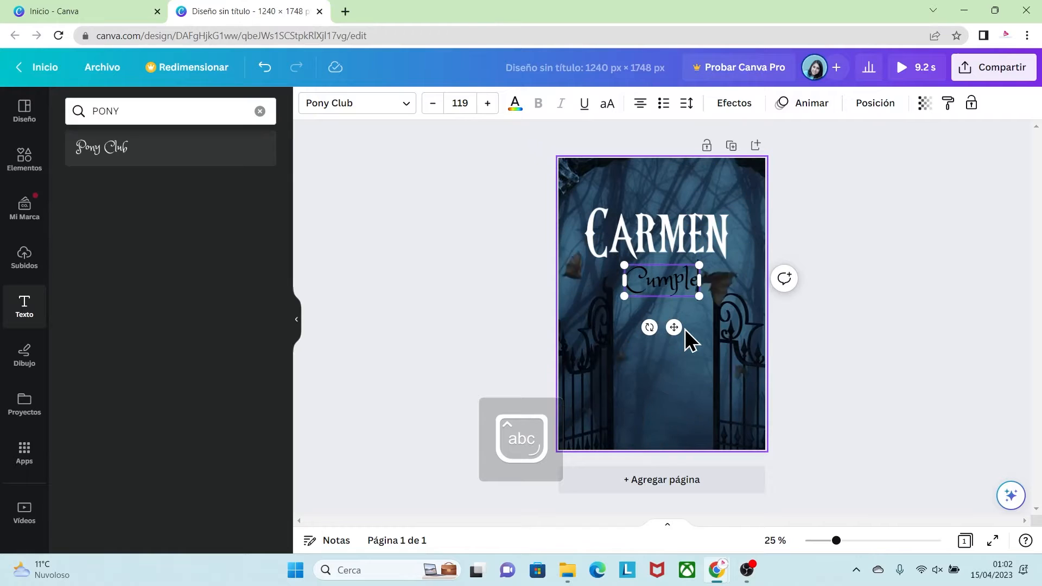
type(" 8 añitos")
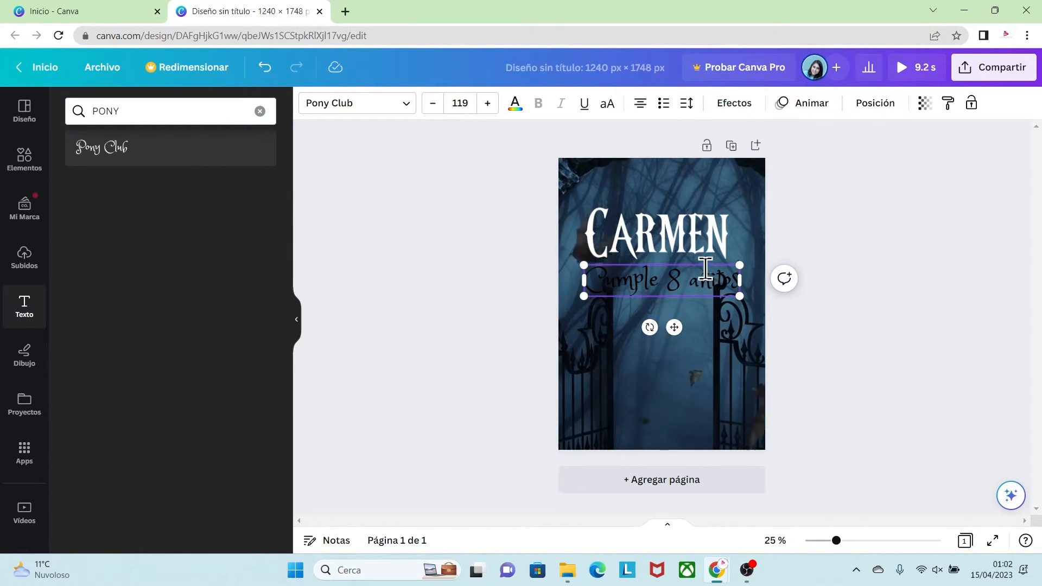
left_click_drag(699, 264, 694, 264)
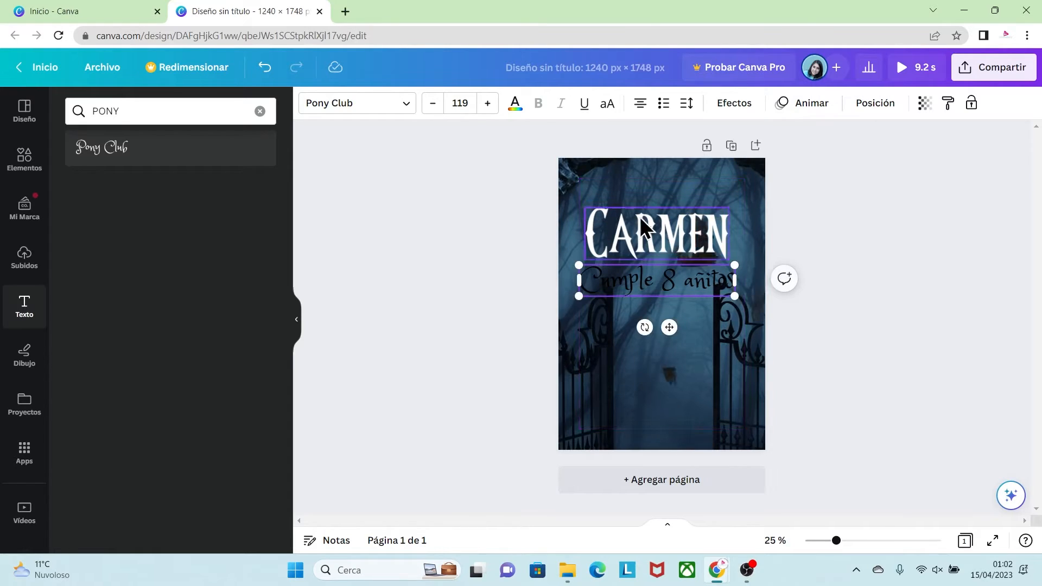
left_click(514, 104)
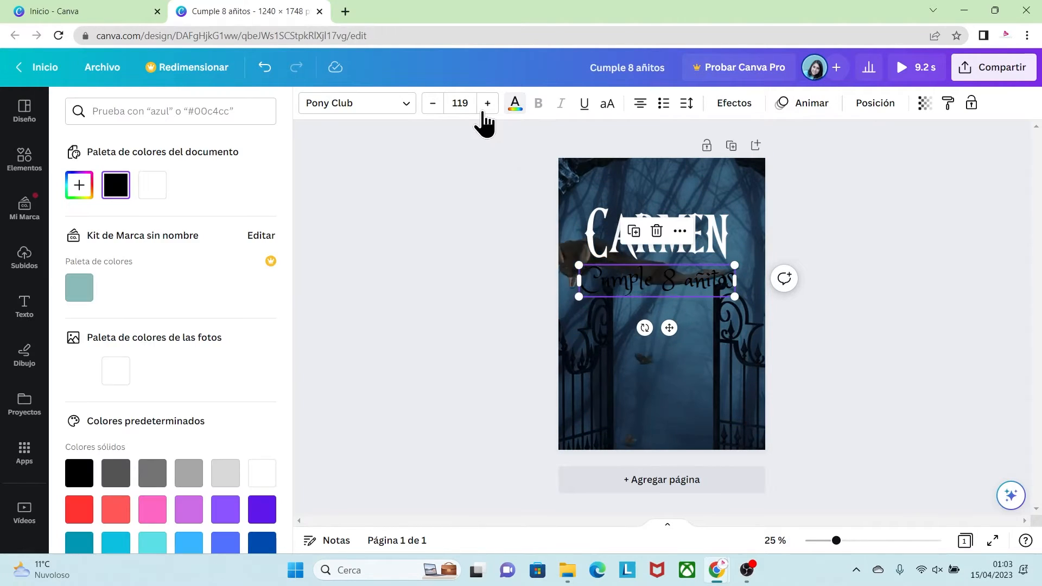
left_click(152, 185)
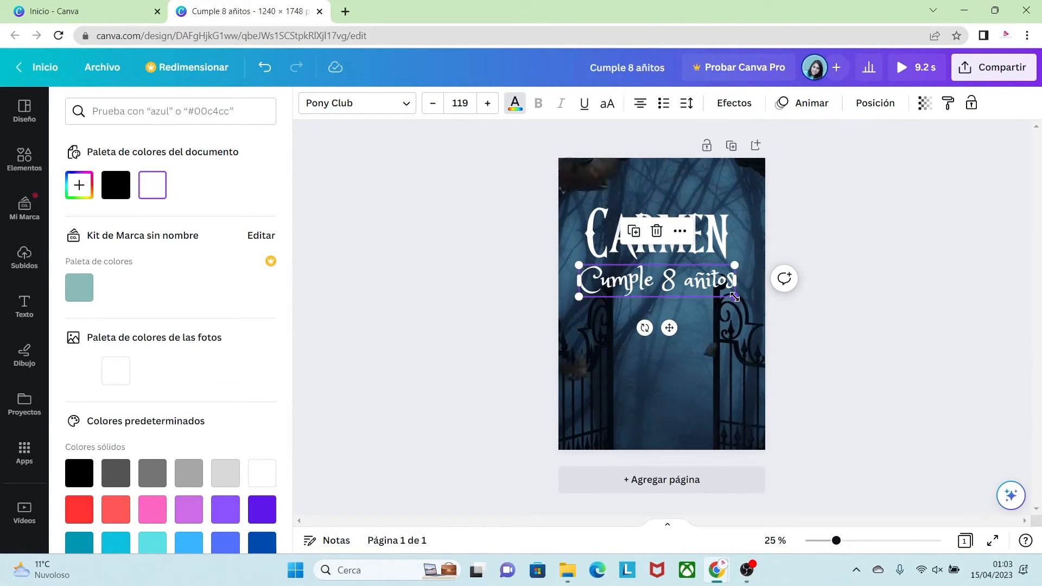
Step: Adjust the name's position and centre the "Cumple 8 añitos" text closely beneath it at size 118
left_click_drag(693, 286, 698, 274)
left_click_drag(678, 236, 683, 238)
left_click_drag(584, 253, 599, 256)
left_click_drag(698, 273, 702, 275)
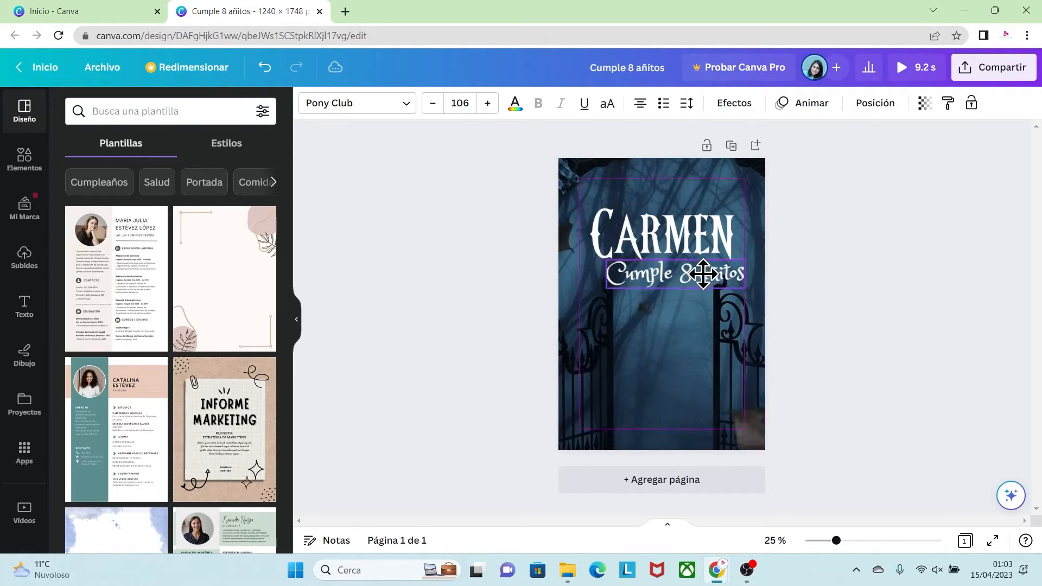
left_click_drag(604, 256, 589, 253)
left_click_drag(714, 274, 708, 273)
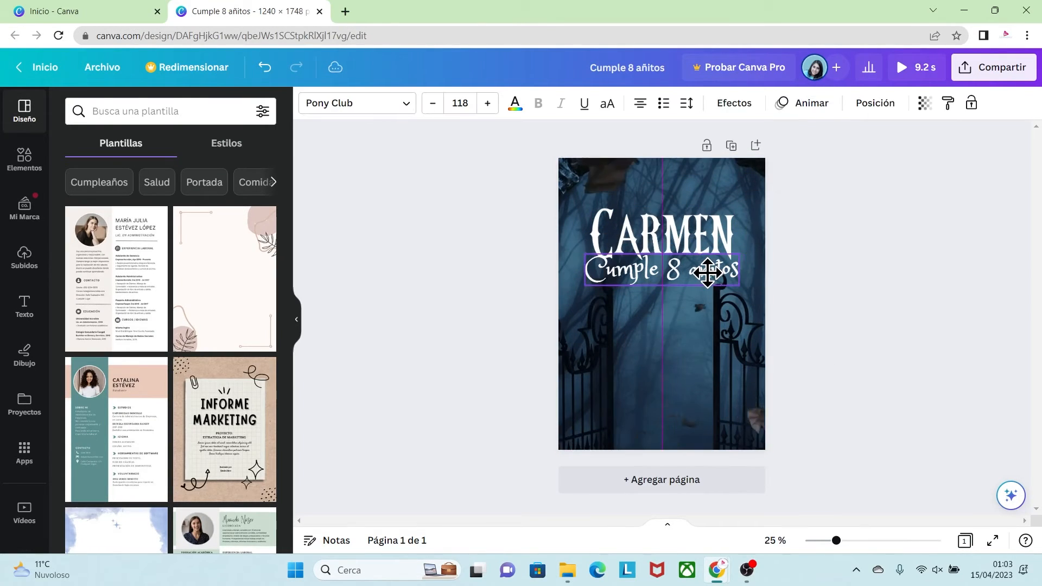
left_click(820, 355)
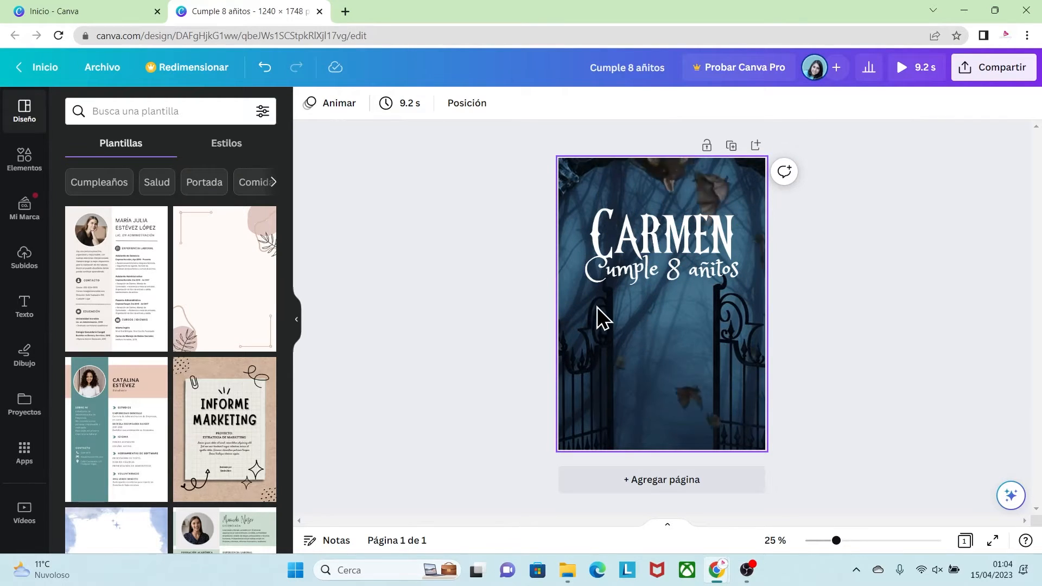
Step: Add the uploaded spider web GIF, shrink it and hang it centred from the page's top edge
left_click(24, 259)
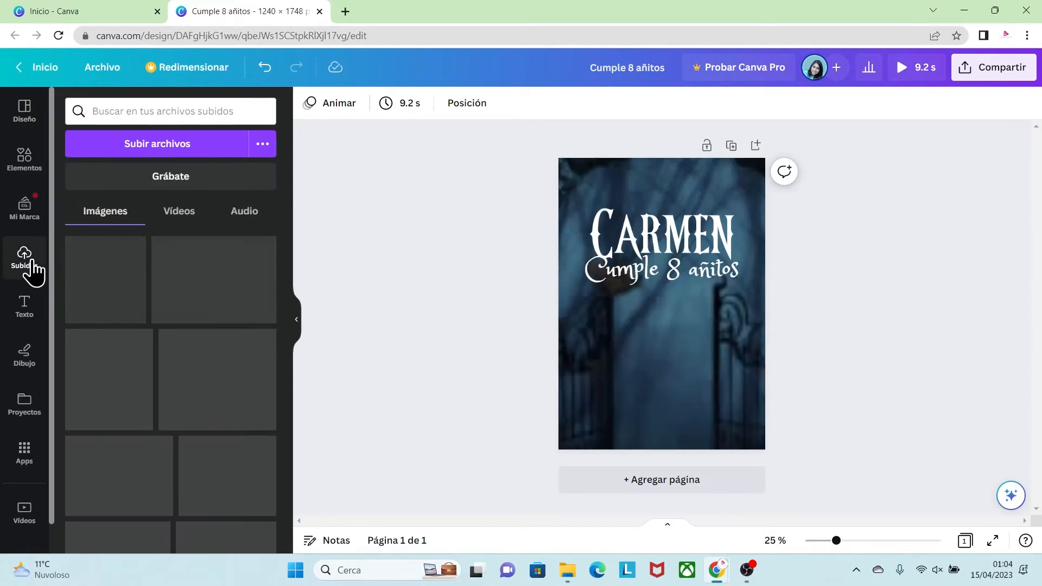
left_click(180, 222)
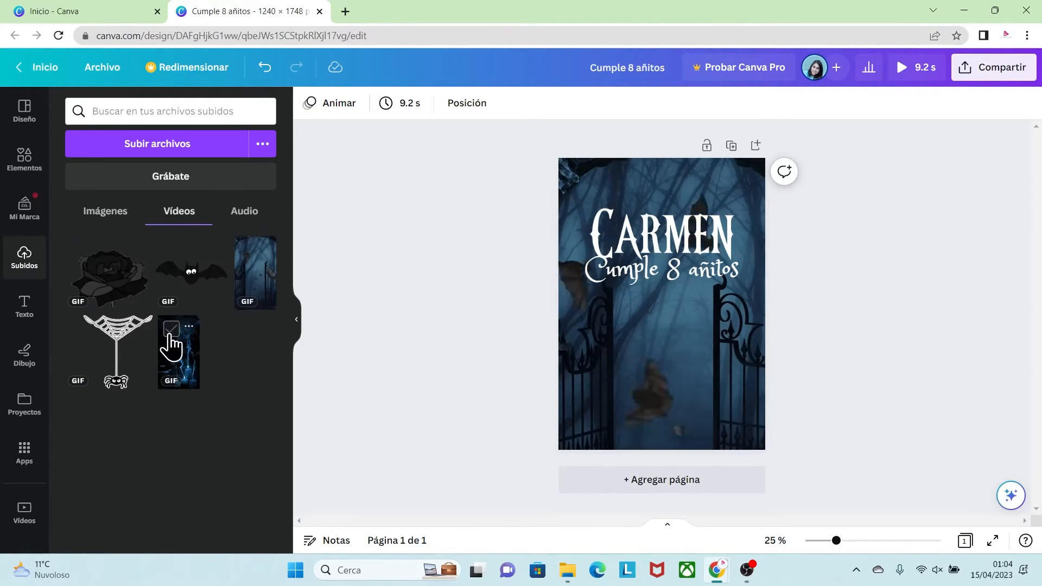
left_click(116, 360)
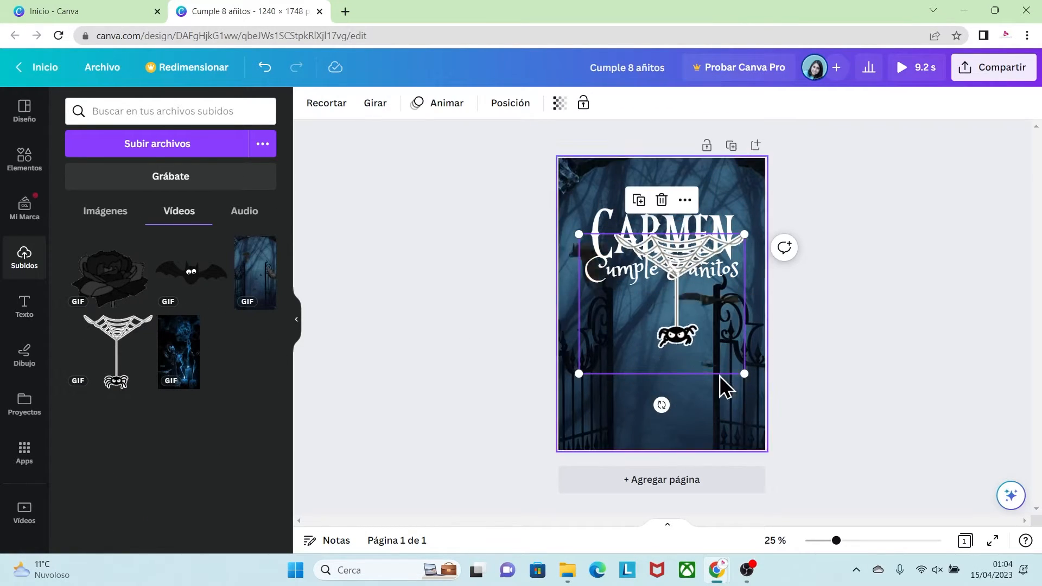
left_click(689, 271)
left_click(678, 353)
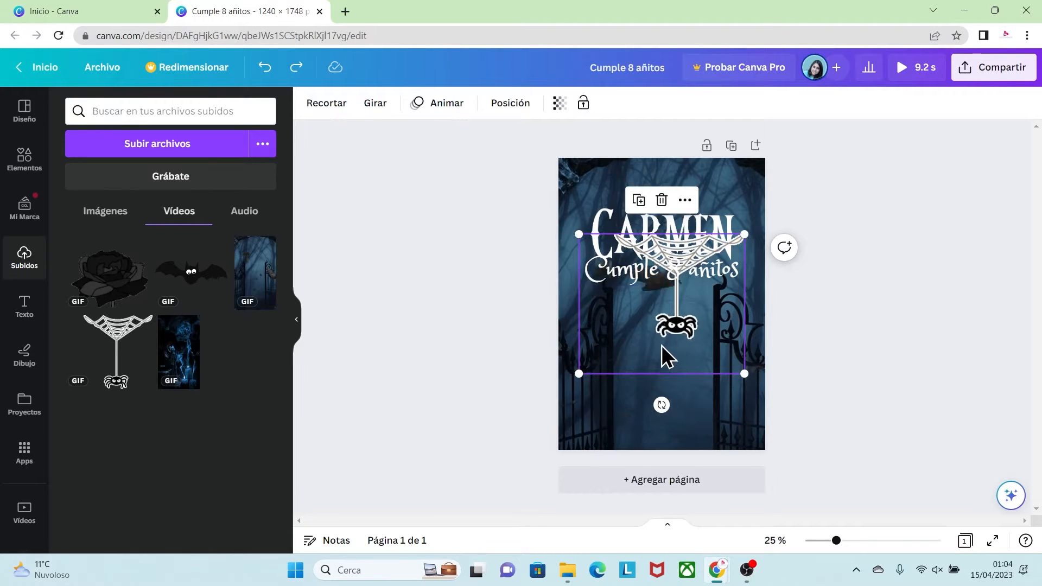
left_click_drag(667, 349, 664, 266)
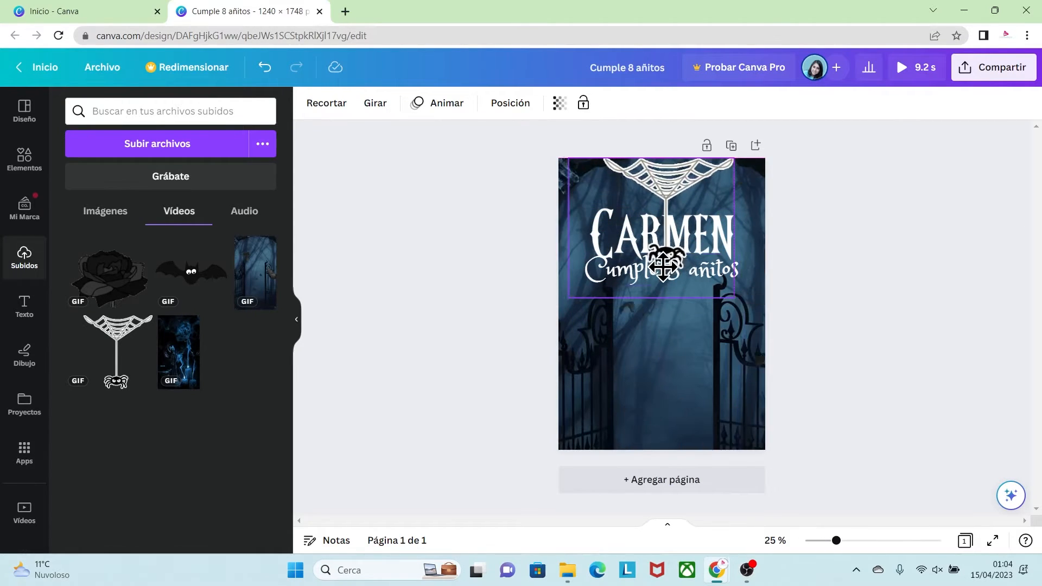
left_click_drag(734, 298, 708, 276)
left_click_drag(677, 200, 689, 202)
left_click_drag(722, 277, 694, 255)
left_click_drag(653, 203, 669, 204)
left_click(803, 320)
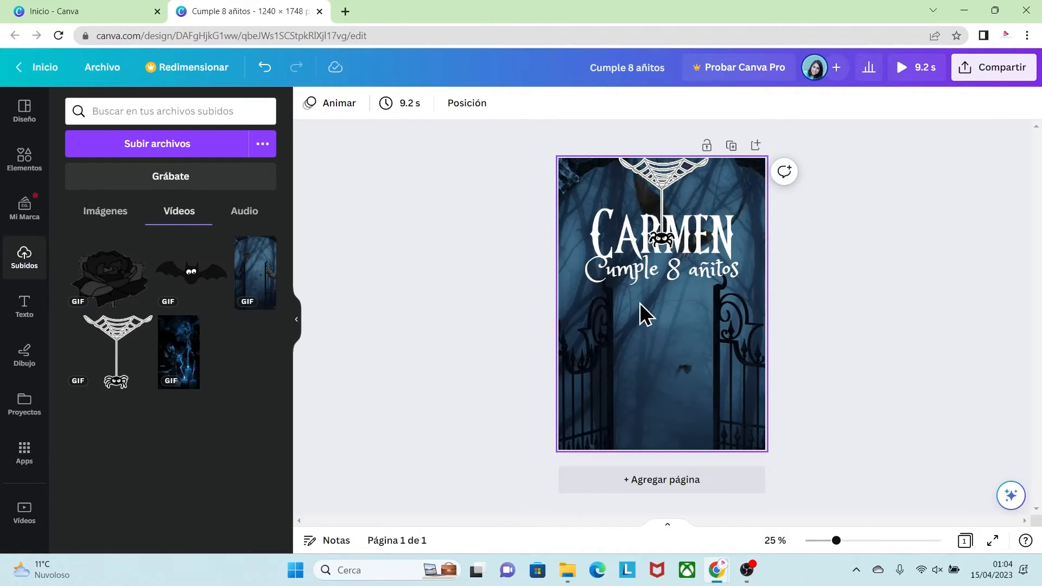
Step: Add the uploaded image of the girl with crossed arms, enlarge it and centre it between the gates below the text
left_click(112, 215)
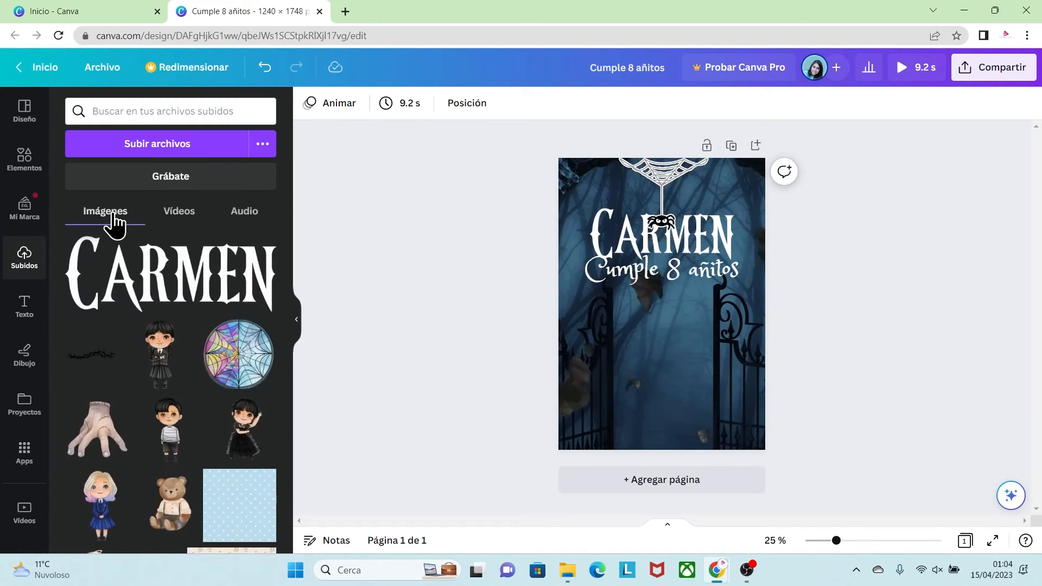
left_click(163, 374)
left_click_drag(654, 332, 650, 369)
left_click_drag(725, 409, 666, 367)
left_click_drag(760, 468, 783, 493)
left_click_drag(687, 372, 676, 367)
left_click(815, 307)
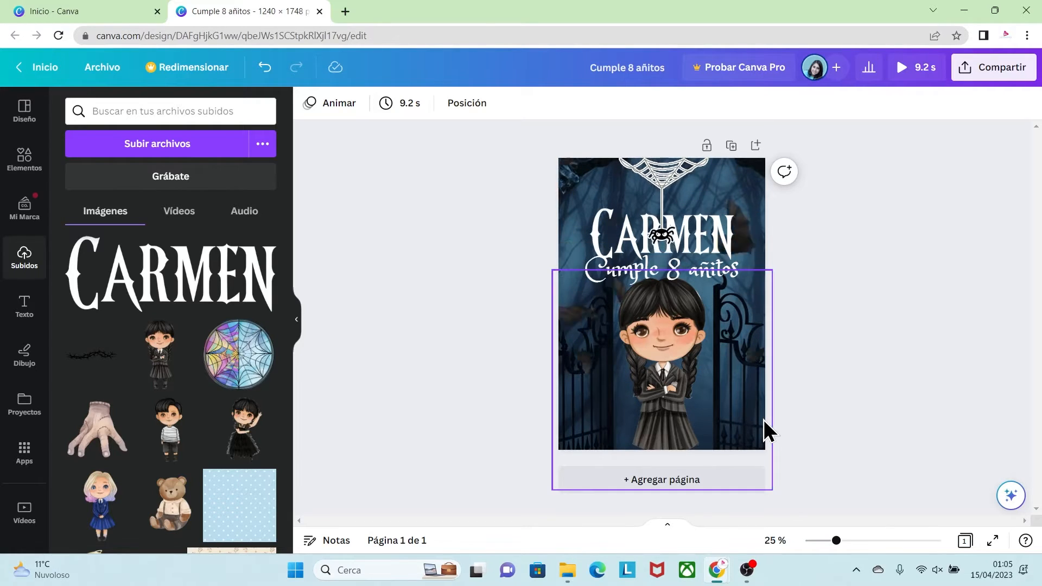
key("ctrl+z")
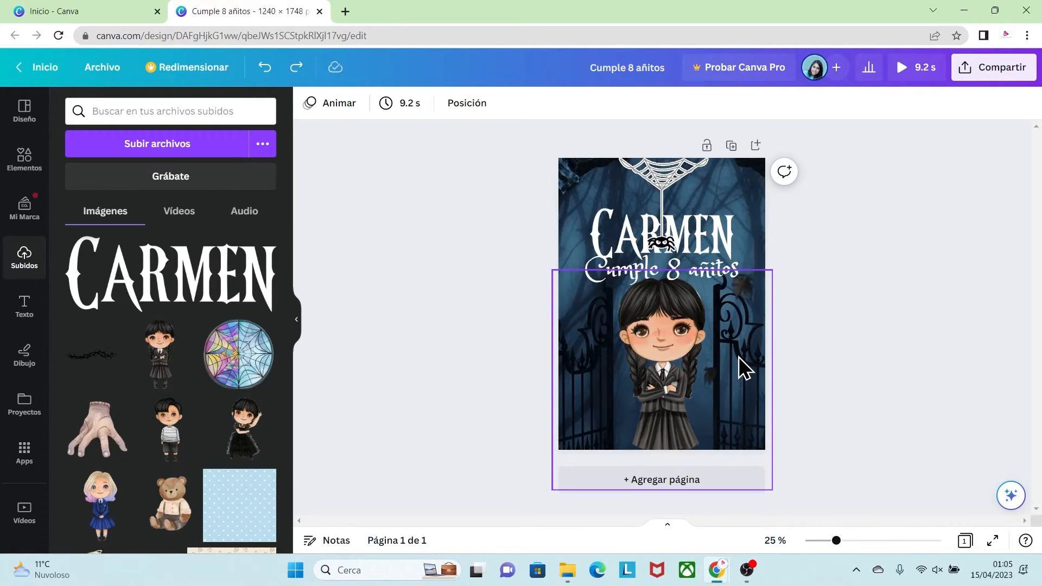
Step: Add a second page and enlarge the uploaded gates GIF to fill it as the background
left_click(678, 486)
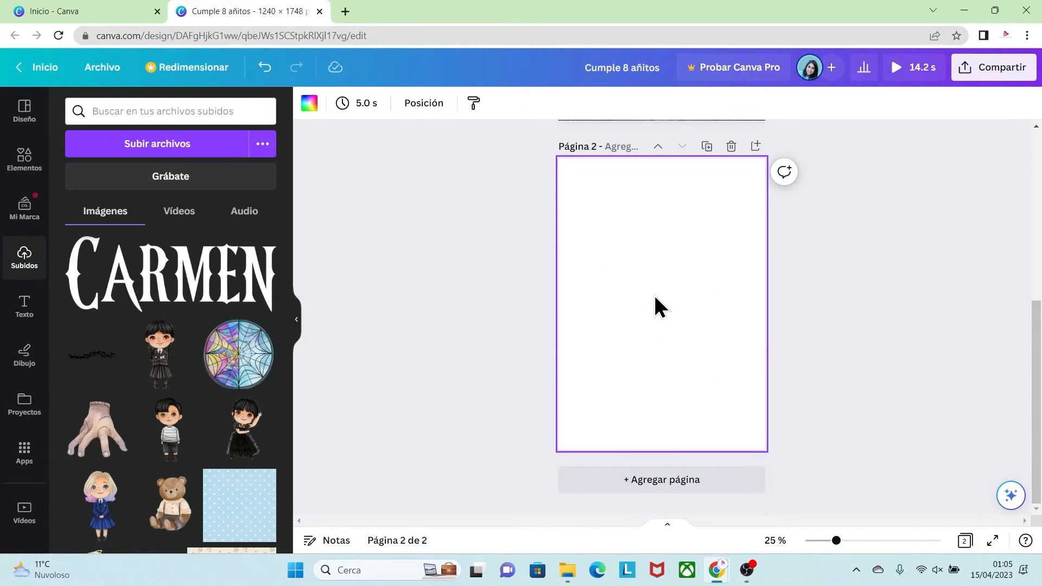
left_click(182, 221)
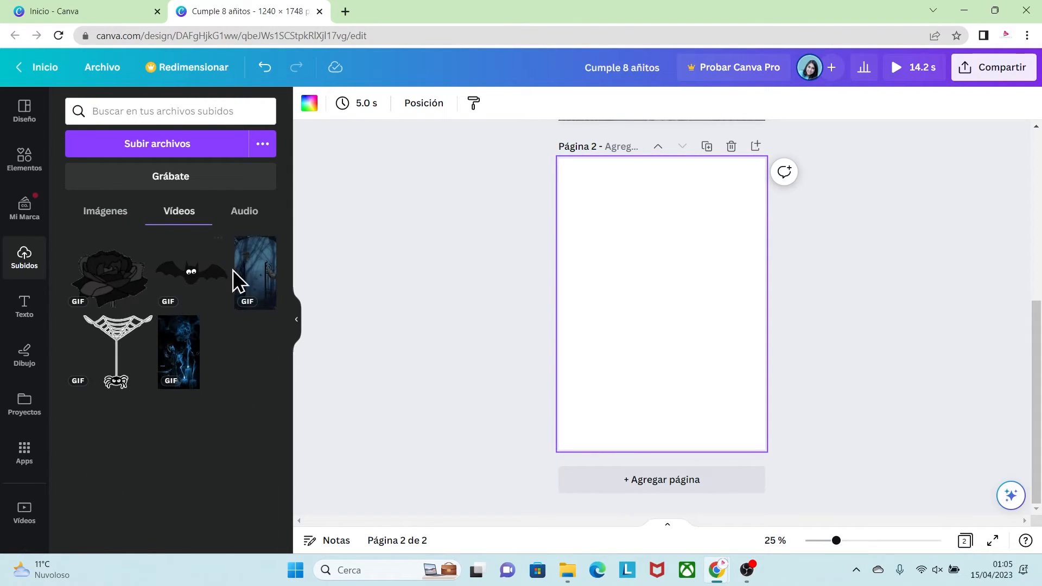
left_click(260, 287)
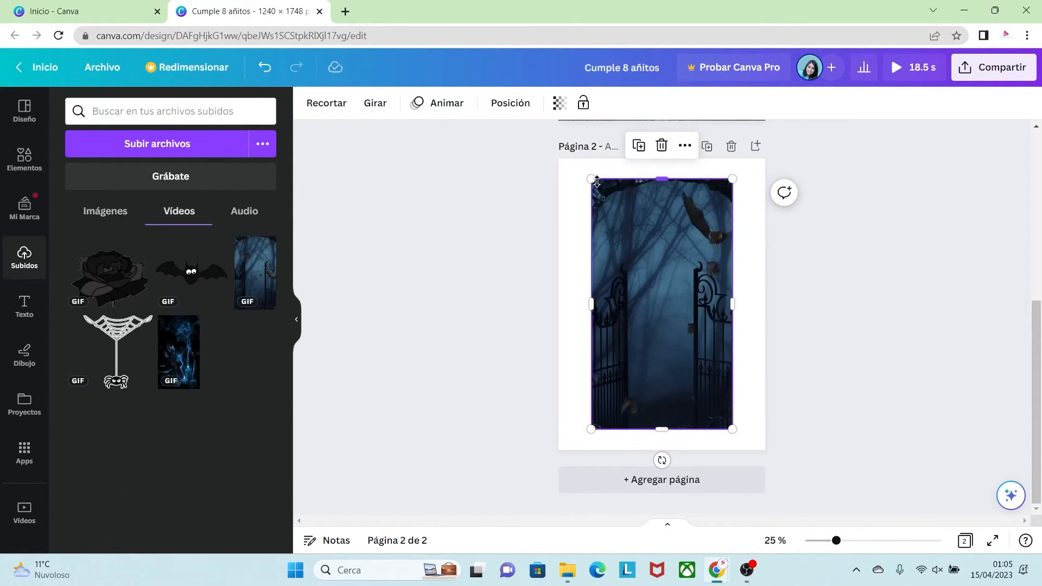
left_click_drag(597, 182, 558, 163)
left_click_drag(721, 434, 826, 486)
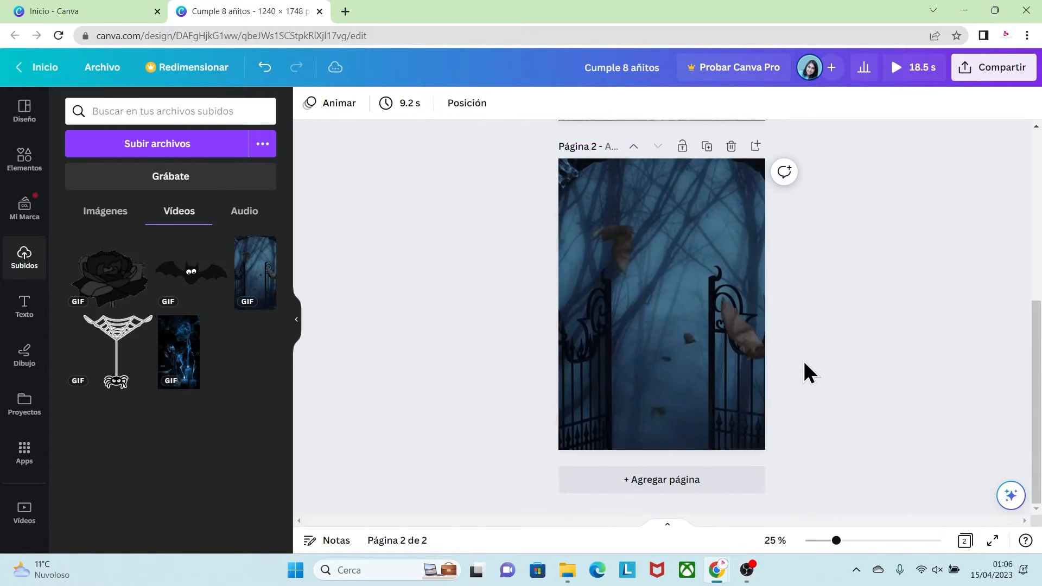
Step: Add the round stained-glass spider web window to page 2, enlarge it slightly and centre it on the page
left_click(115, 220)
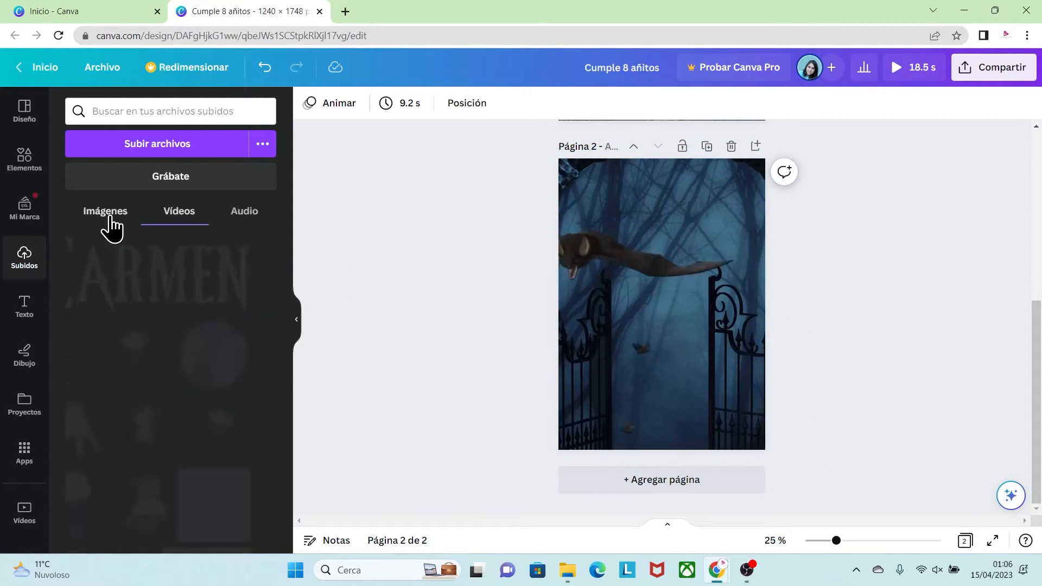
left_click(237, 374)
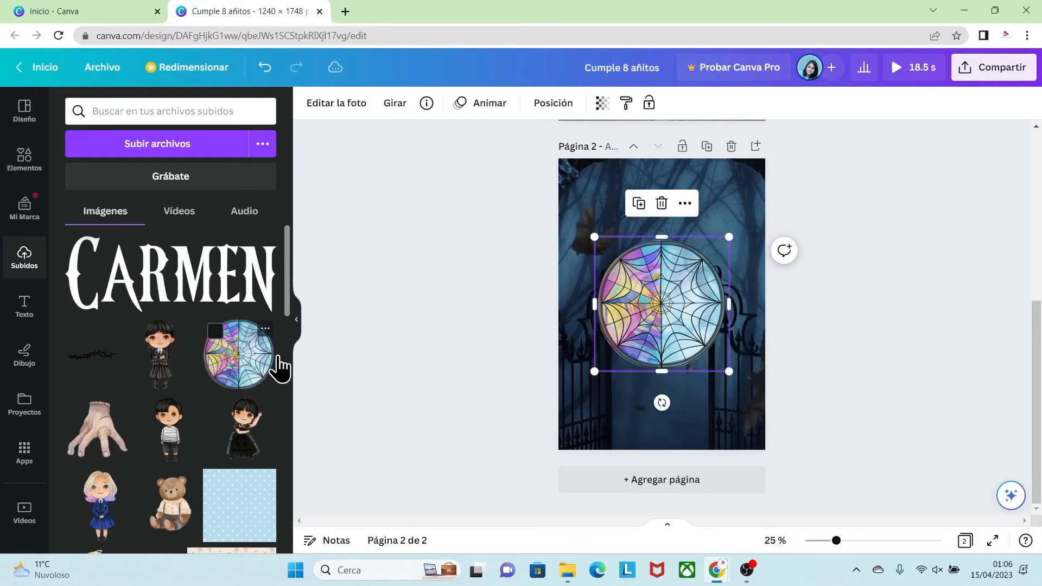
left_click_drag(601, 246, 580, 218)
mouse_move(634, 301)
left_mouse_down()
mouse_move(642, 314)
mouse_move(641, 294)
left_mouse_up()
Step: Add the dancing girl in the black dress, enlarge her and place her in front of the window
left_click(244, 428)
left_click_drag(725, 368, 809, 451)
left_click_drag(697, 370, 651, 389)
left_click_drag(759, 470, 777, 486)
left_click_drag(667, 405, 658, 398)
Step: Add the blonde girl in the blue uniform, enlarge her and place her in the page's lower-left corner
left_click(102, 505)
left_click_drag(659, 316, 586, 406)
left_click_drag(651, 330, 679, 304)
left_click_drag(596, 358, 586, 380)
Step: Add the boy in the striped sweater, enlarge him and place him in the page's lower-right corner
left_click(169, 428)
left_click_drag(660, 318, 726, 427)
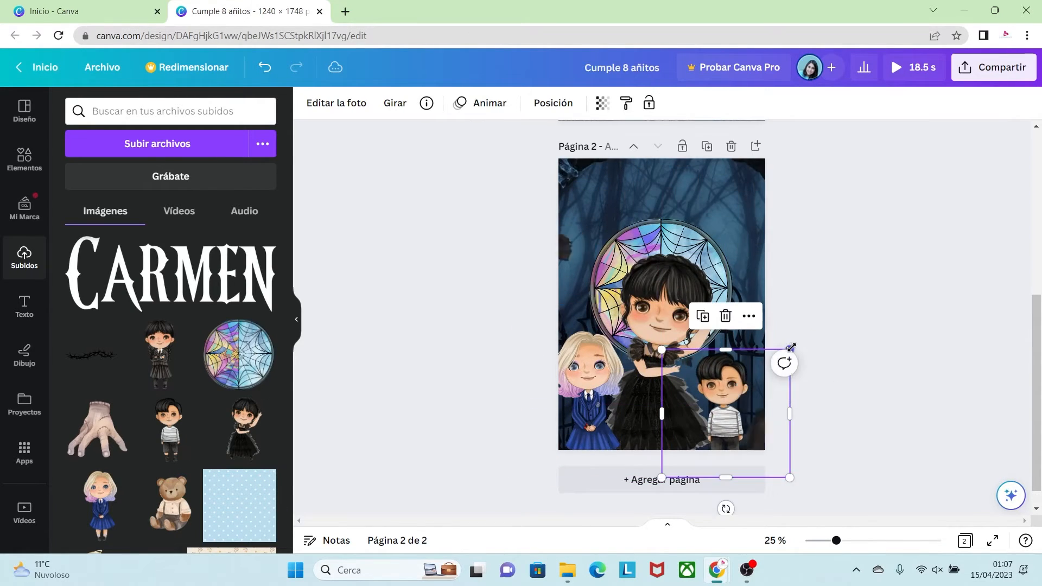
left_click_drag(790, 348, 819, 320)
left_click_drag(738, 369, 732, 376)
mouse_move(655, 334)
left_mouse_down()
mouse_move(689, 325)
mouse_move(642, 319)
left_mouse_up()
Step: Move the boy slightly lower and tilt the girl in the black dress slightly anticlockwise
left_click(592, 375)
left_click(728, 374)
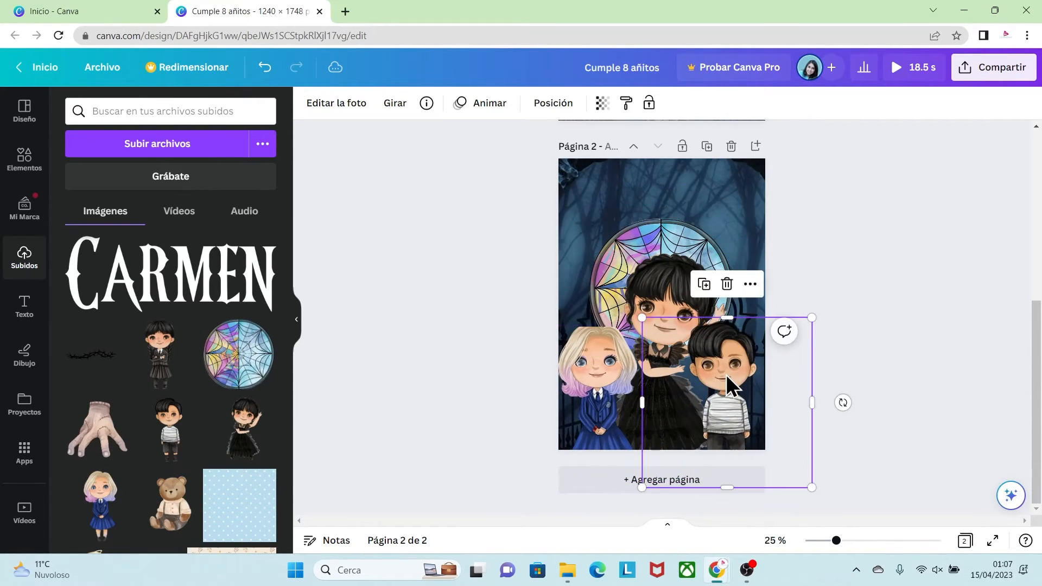
left_click_drag(726, 375, 725, 382)
left_click(663, 390)
left_click_drag(661, 508, 680, 509)
left_click_drag(660, 298, 656, 298)
Step: Enlarge the boy a little more, align him with the lower-right corner and fine-tune the tilted girl's position
left_click(770, 388)
left_click(730, 380)
left_click_drag(812, 326, 826, 312)
left_click_drag(736, 362, 735, 369)
left_click_drag(659, 363, 663, 364)
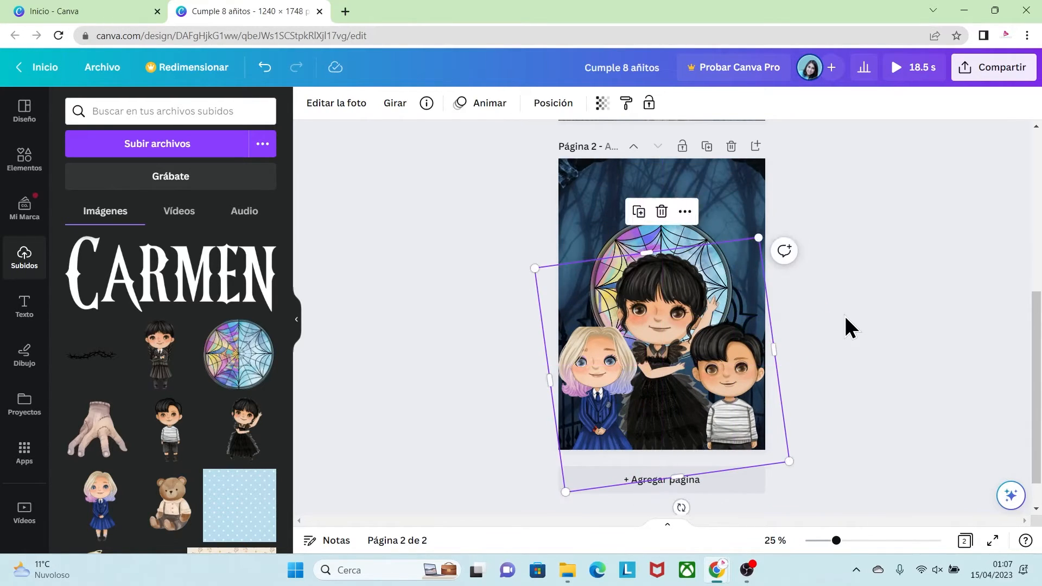
left_click(846, 319)
Step: Add the black thorn branch image, enlarge it and place it across the bottom of page 2
left_click(96, 362)
left_click_drag(724, 215, 863, 235)
left_click_drag(662, 337, 662, 442)
left_click_drag(773, 272, 793, 244)
left_click_drag(672, 420, 663, 426)
Step: Add the uploaded black rose GIF along the bottom of page 2 and resize the tilted rose in the lower-left corner
left_click(179, 211)
left_click(191, 271)
left_click_drag(662, 315, 661, 223)
left_click(110, 276)
left_click_drag(662, 317, 641, 433)
left_click_drag(744, 490, 776, 457)
left_click(588, 426)
left_click_drag(624, 431, 633, 442)
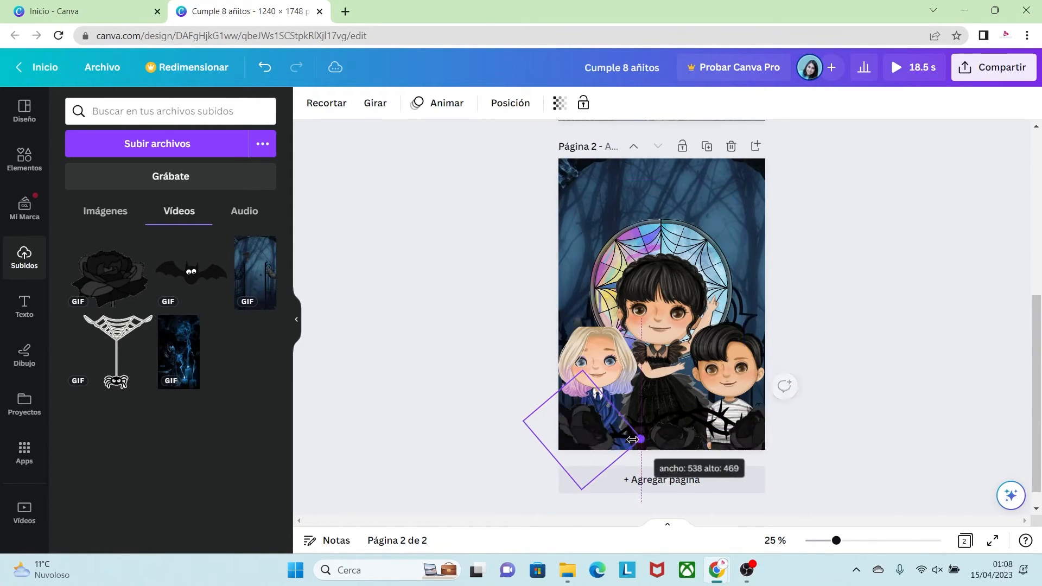
Step: Fine-tune the size and position of the black roses along the bottom of page 2
left_click(744, 425)
left_click_drag(800, 419, 816, 422)
left_click_drag(671, 428, 672, 442)
left_click_drag(595, 426, 604, 433)
left_click(709, 425)
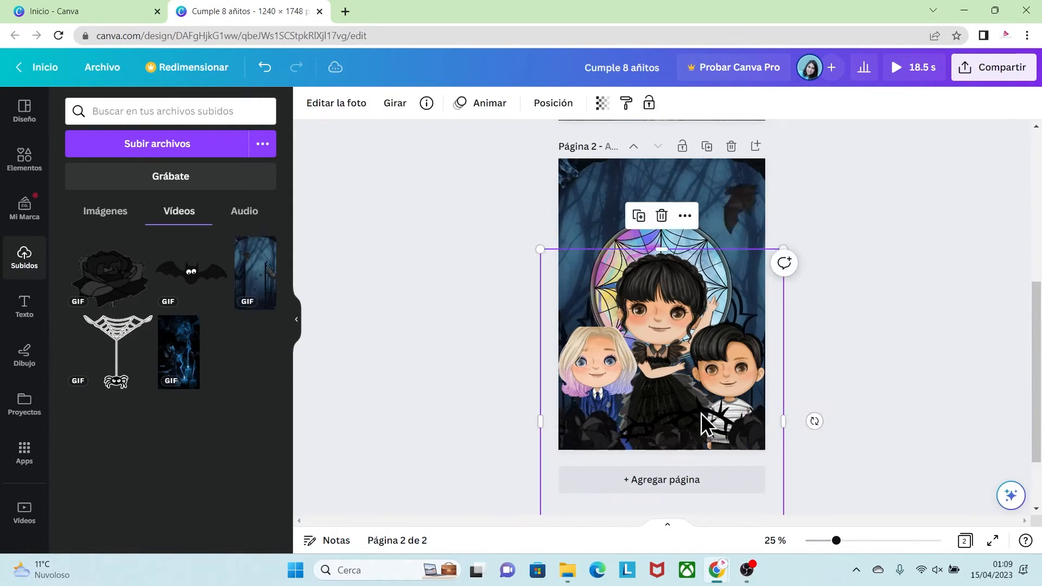
Step: Add another black rose GIF, resize and tilt it, and place it among the flowers at the bottom of page 2
left_click(110, 276)
left_click_drag(662, 317, 682, 442)
left_click_drag(676, 481, 630, 474)
left_click_drag(677, 430, 711, 433)
left_click_drag(686, 467, 685, 468)
Step: Nudge the tilted rose beside the blonde girl and the lower-left corner rose so they fill the bottom edge
left_click(628, 442)
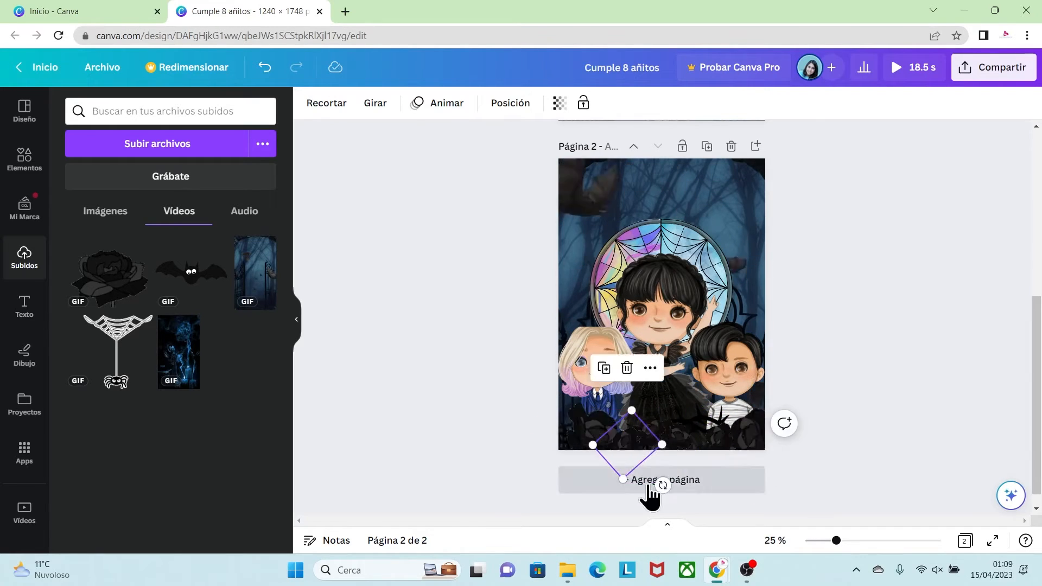
left_click_drag(648, 430, 644, 438)
left_click(722, 436)
left_click_drag(570, 421, 558, 428)
left_click(868, 279)
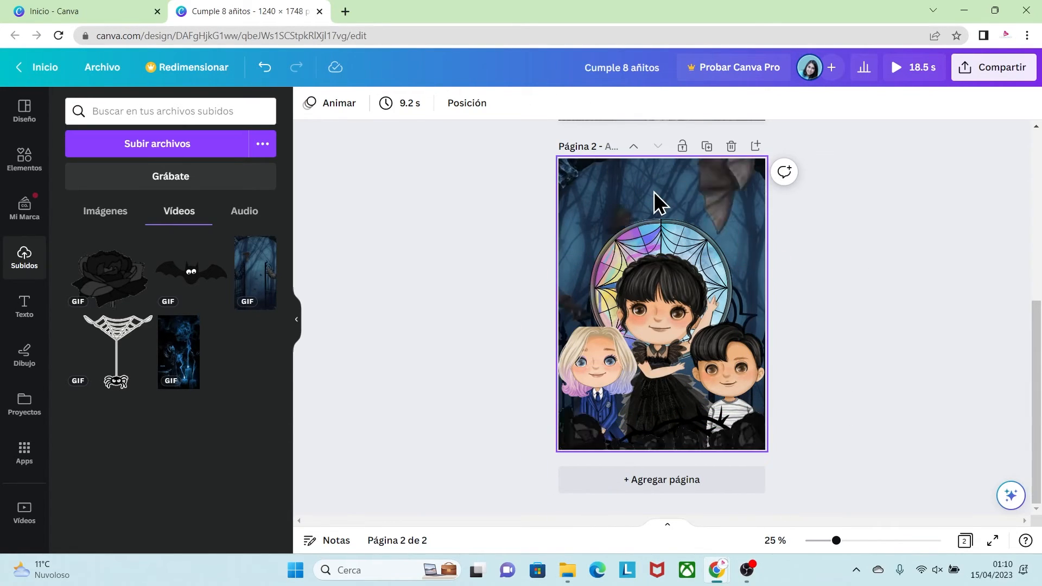
Step: Add the uploaded bat GIF at the top of the stained-glass window and tilt a second bat over the lower-left roses
left_click(201, 282)
left_click_drag(743, 385, 639, 281)
left_click_drag(609, 251, 709, 285)
left_click_drag(665, 280, 624, 434)
left_click(635, 156)
left_click_drag(624, 504, 567, 490)
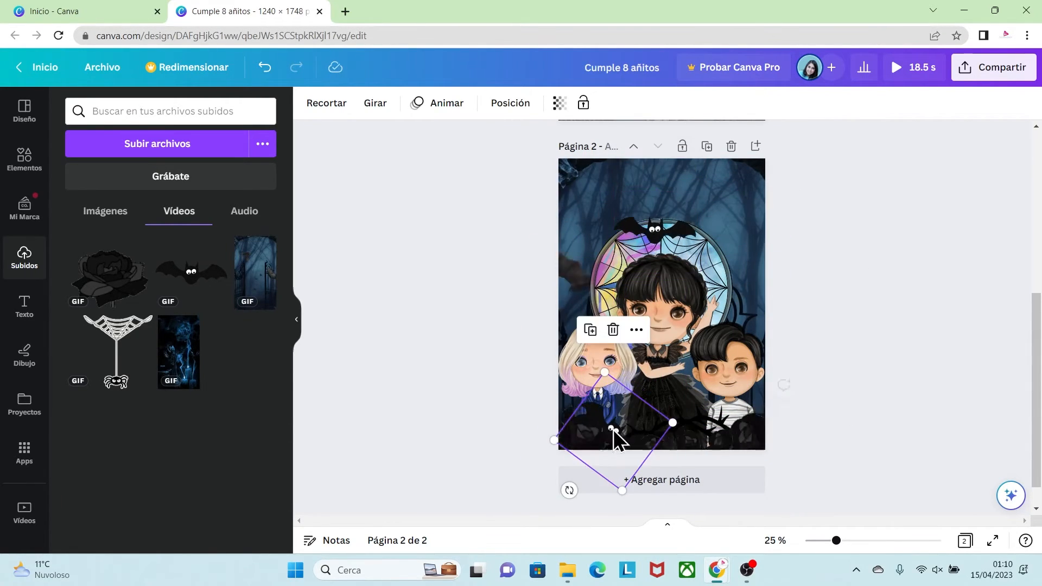
Step: Duplicate the tilted bat, then resize, rotate and place the copy over the roses in the lower-right corner of page 2
left_click(590, 329)
left_click_drag(621, 439, 724, 417)
left_click_drag(786, 395, 754, 403)
left_click_drag(672, 460, 757, 474)
left_click(751, 419)
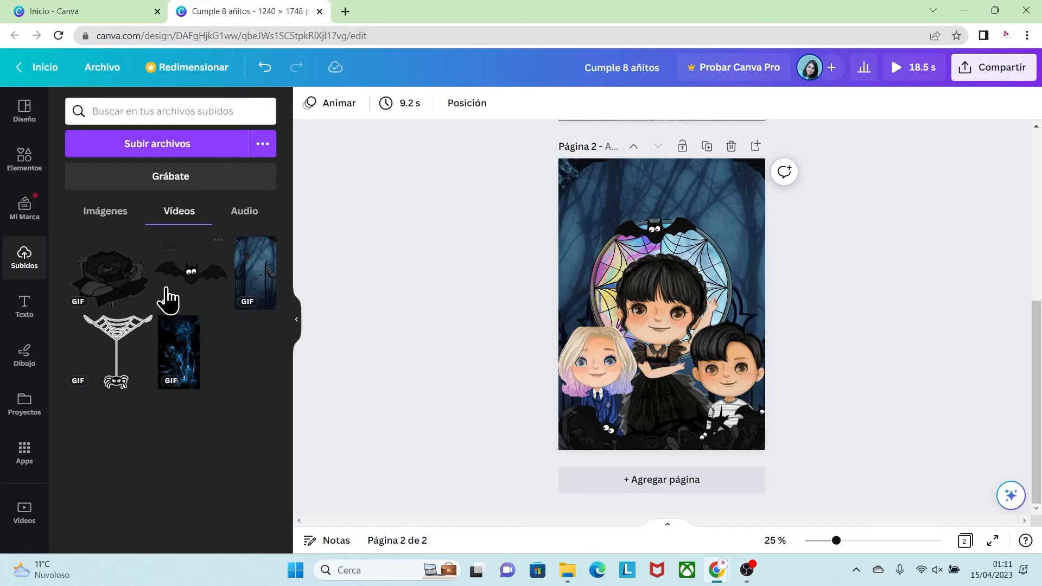
Step: Add a text box in the Pony Club font, enlarge it to size 145 and place it above the stained-glass window
left_click(26, 311)
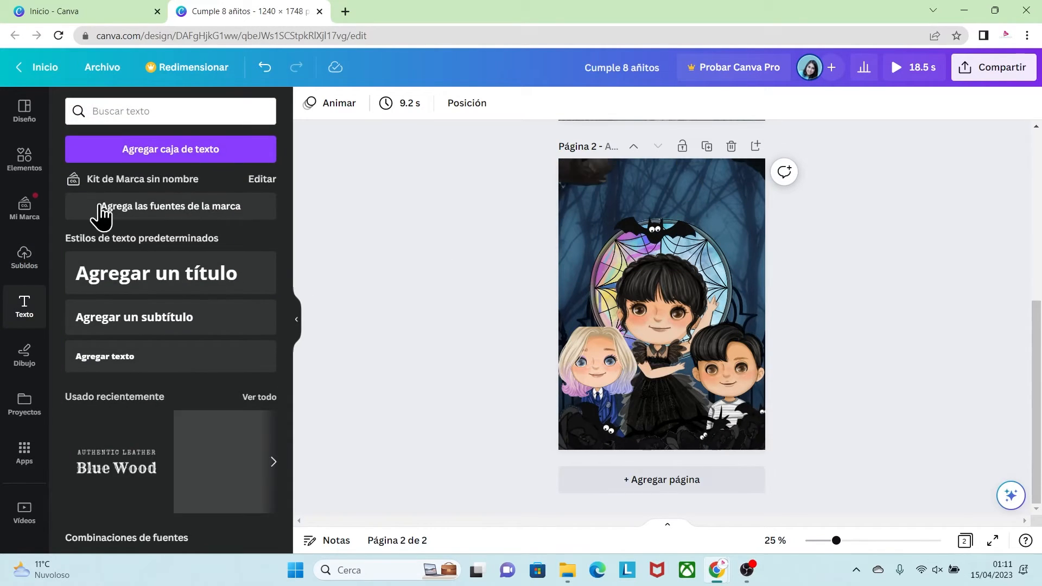
left_click(127, 114)
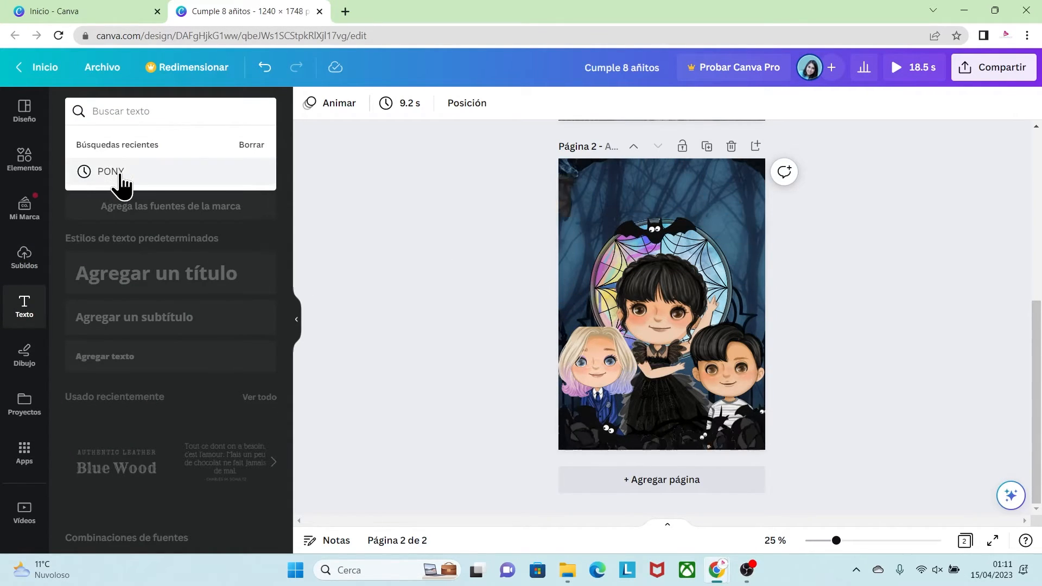
left_click(111, 173)
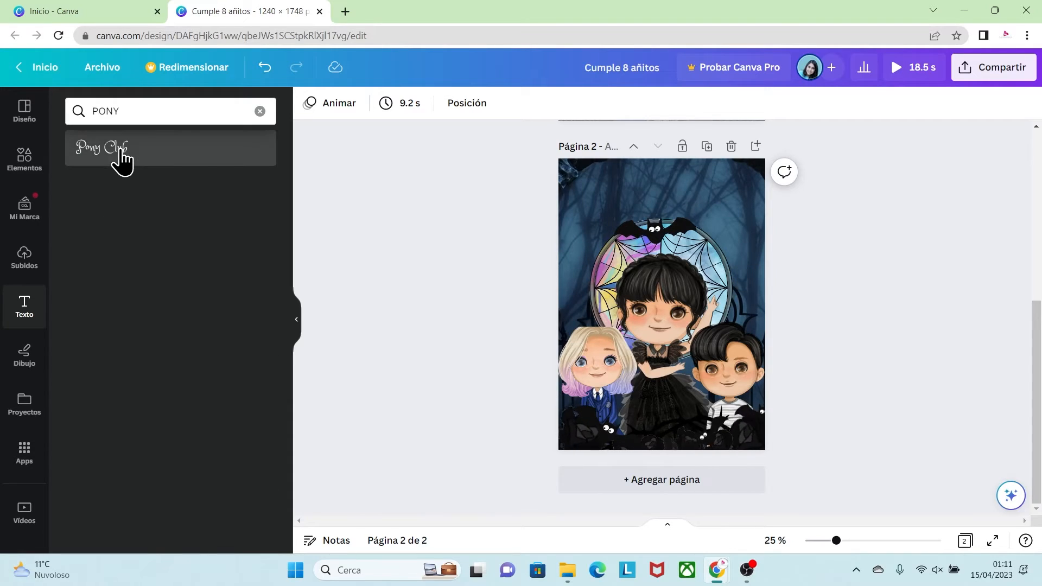
left_click(121, 153)
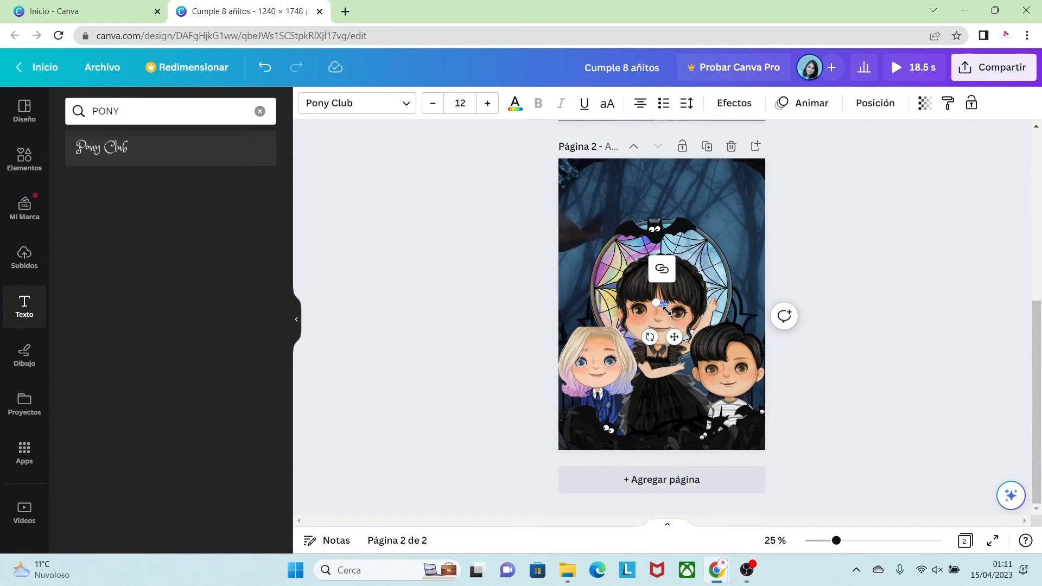
left_click_drag(667, 311, 789, 340)
left_click(703, 314)
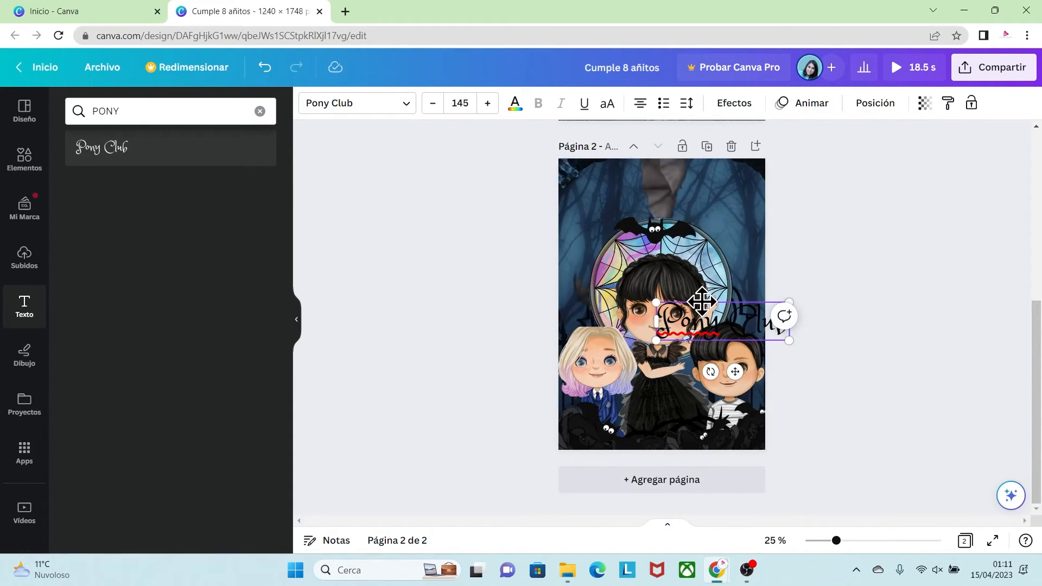
left_click_drag(702, 302, 633, 175)
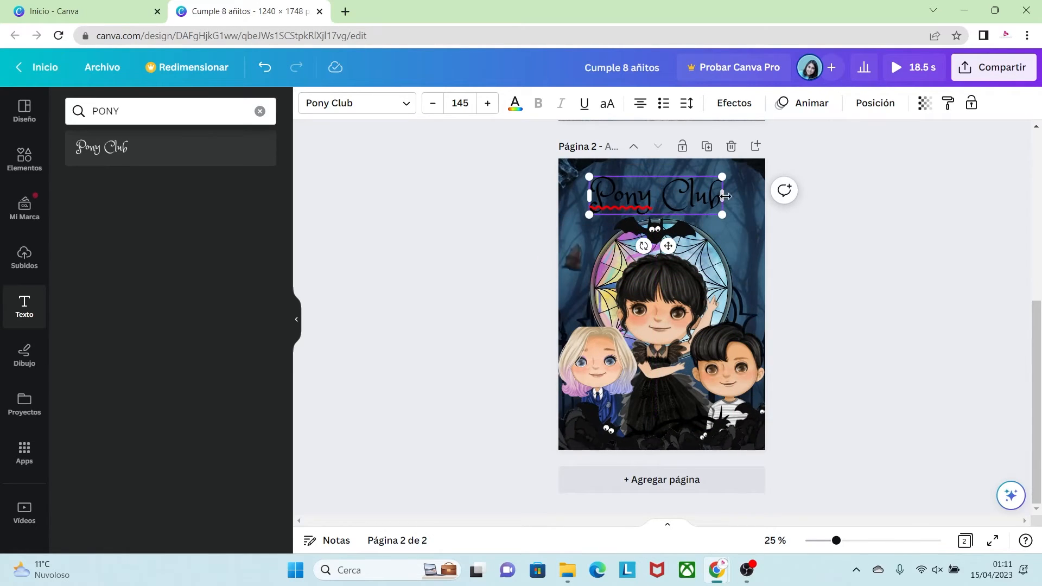
Step: Replace the placeholder text at the top of page 2 with "Ven ca celebrar conmigo"
key("ctrl+a")
type("Ven ca ce")
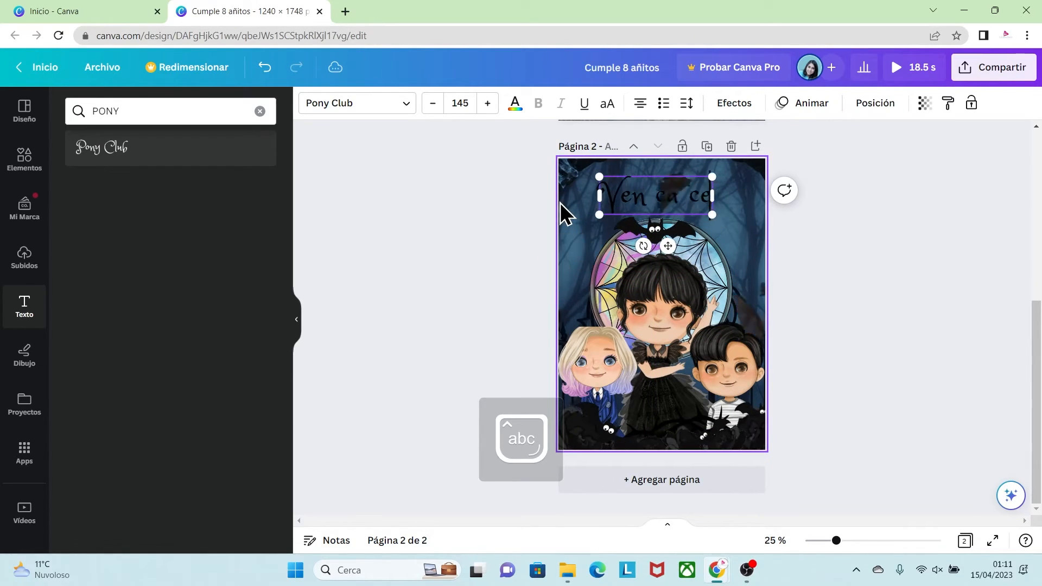
type("lebrar con")
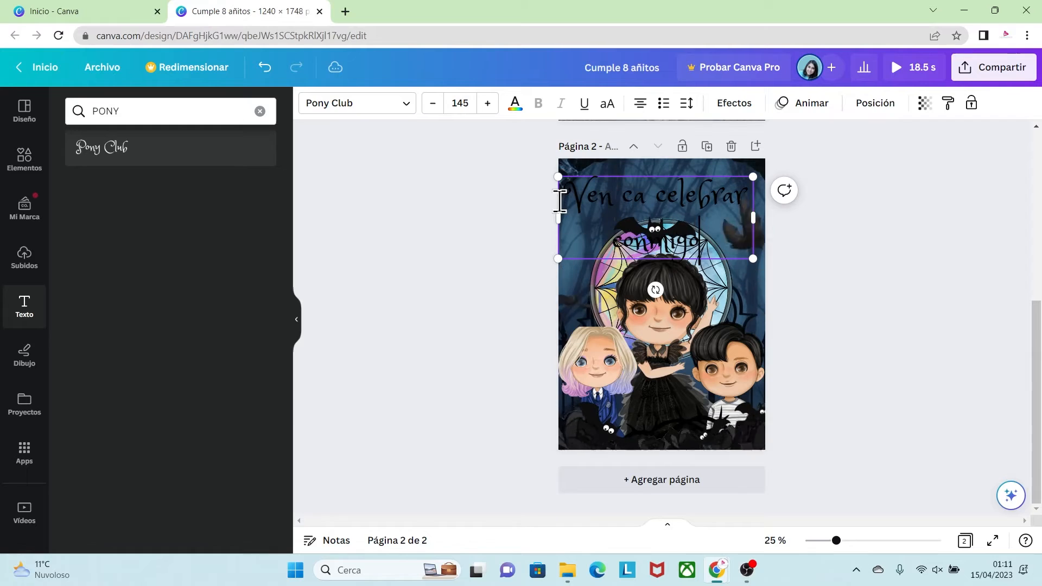
type("migo")
Step: Colour the greeting white and resize it to size 88 on a single line across the top of page 2
left_click_drag(753, 258, 714, 200)
left_click_drag(586, 181, 615, 178)
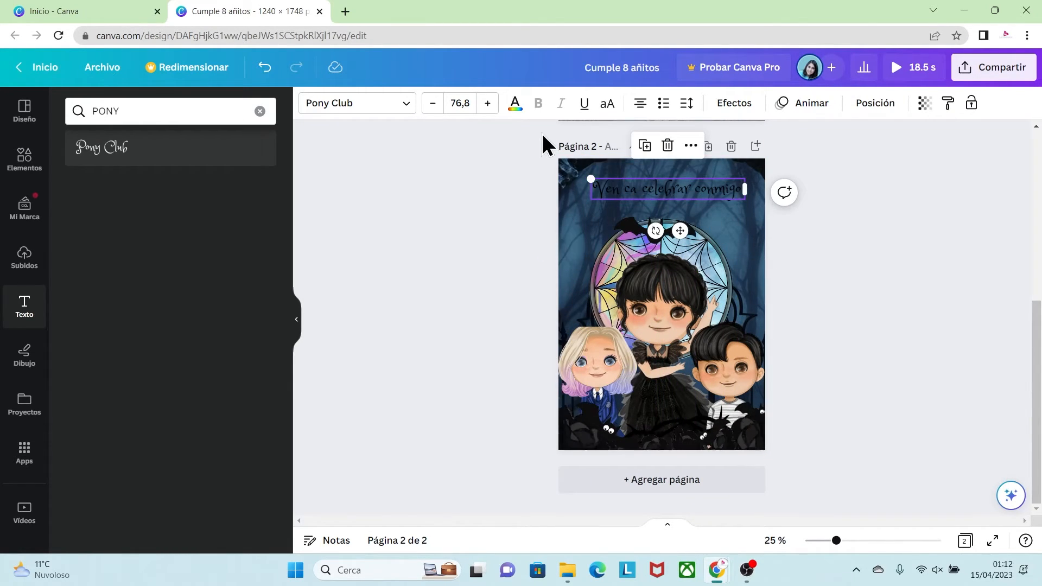
left_click(515, 103)
left_click(153, 186)
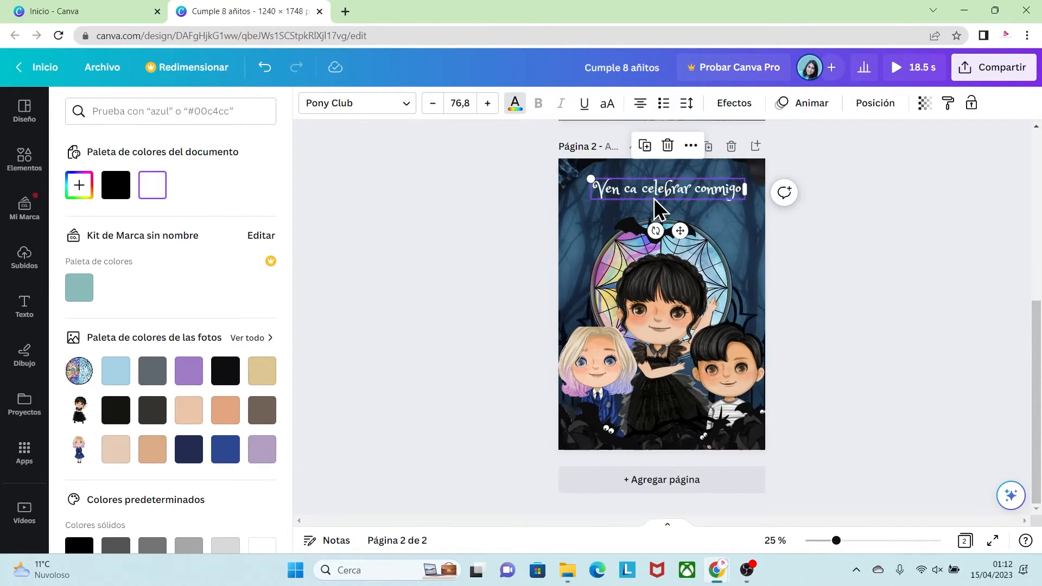
left_click_drag(744, 192, 767, 194)
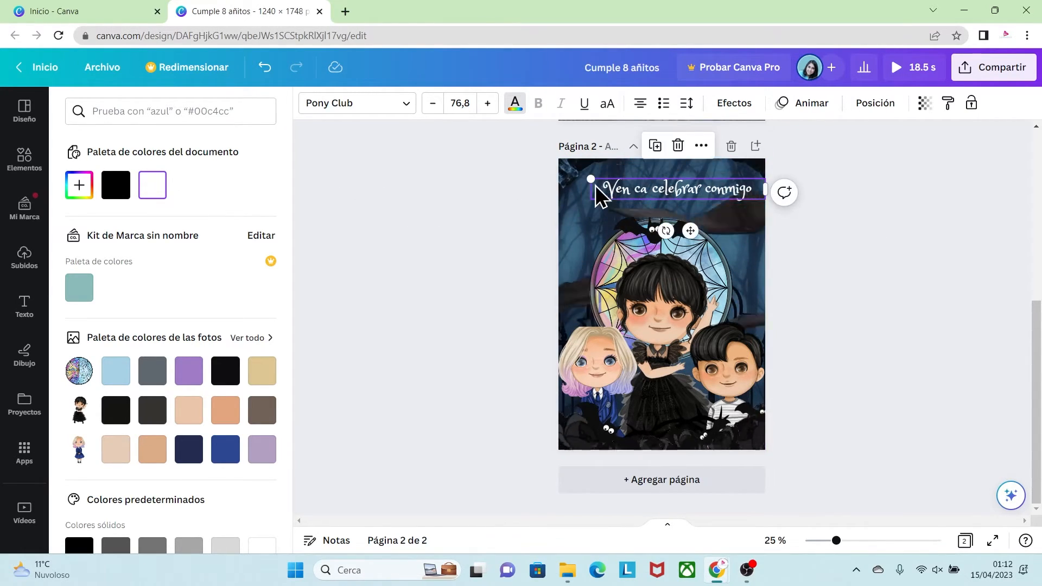
left_click_drag(591, 179, 566, 177)
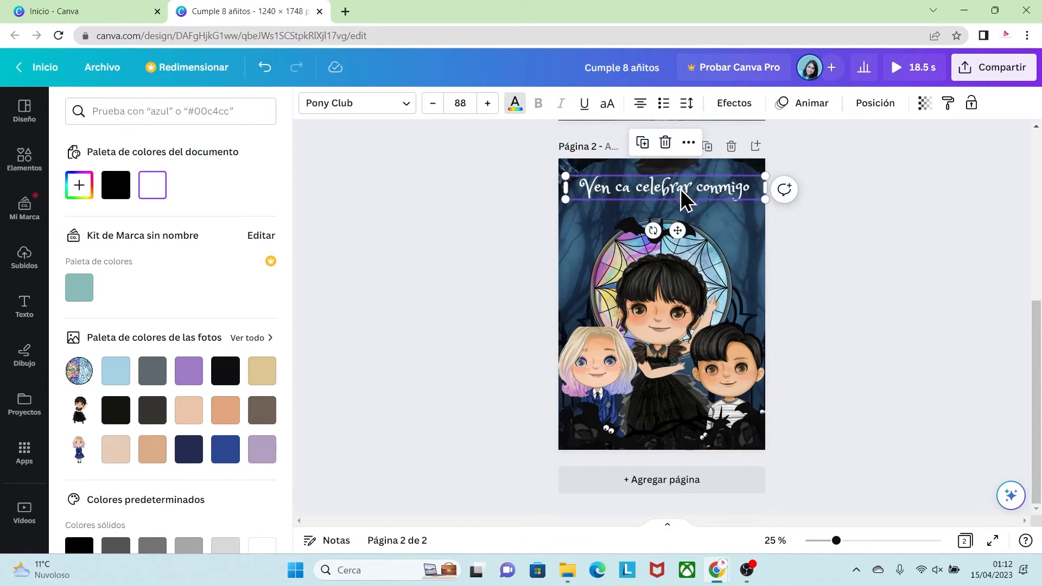
Step: Place the details "Domingo 13 Agosto", "Hacienda Los Delfines" and "Hora:6:00 pm" over the lower part of page 2 at size 55.8
left_click_drag(700, 197, 698, 389)
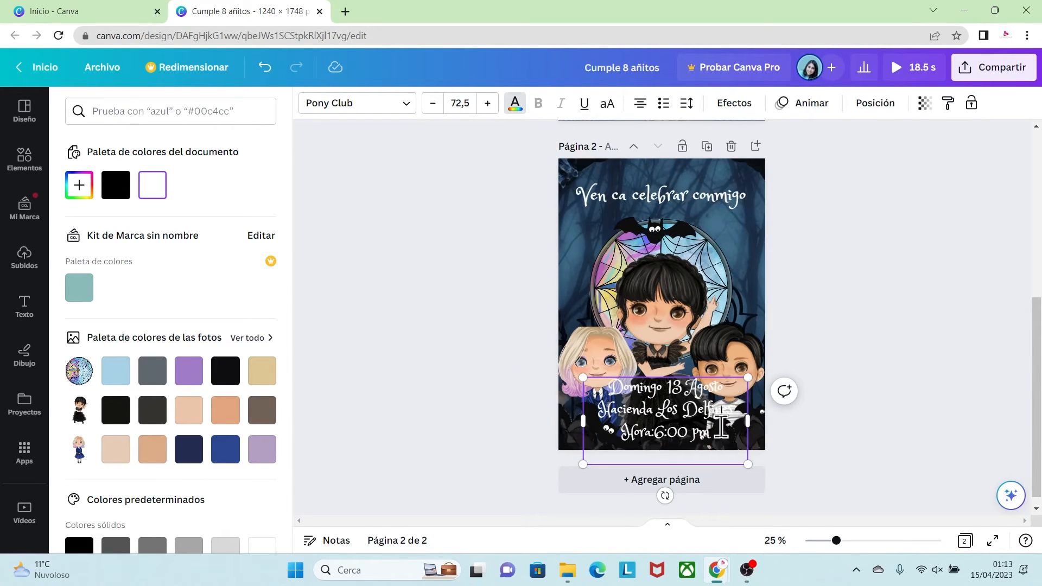
left_click_drag(748, 464, 693, 406)
left_click(534, 374)
Step: Move the stained-glass window, girl in black, greeting, top bat and event details slightly higher on page 2
left_click_drag(602, 259, 601, 230)
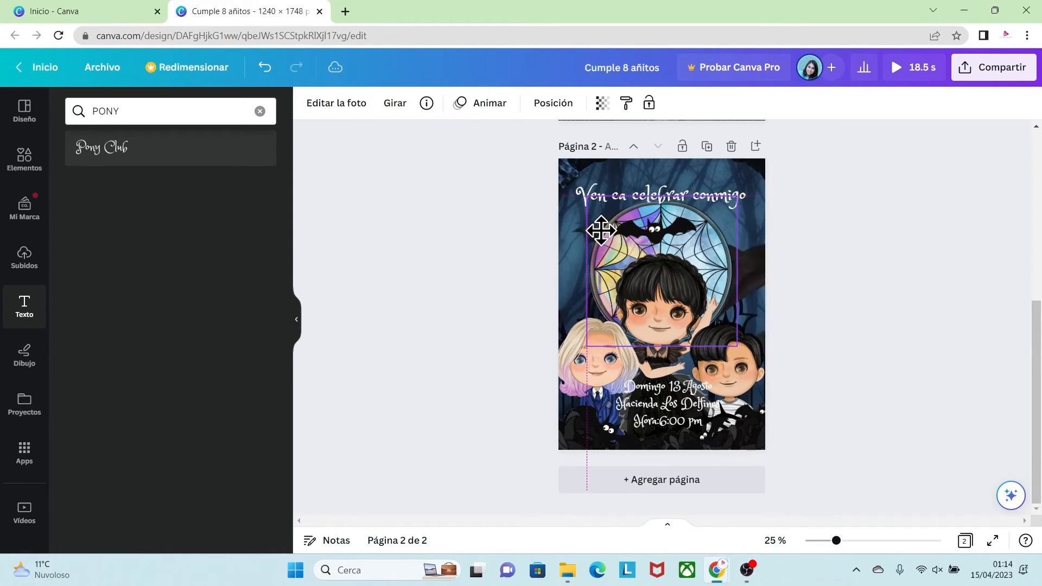
left_click_drag(631, 298, 633, 283)
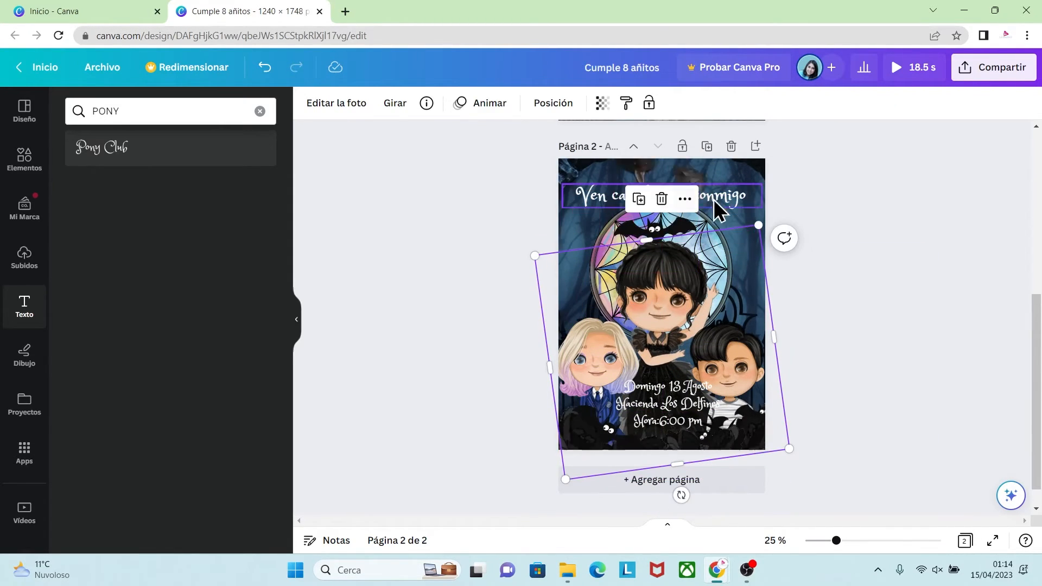
left_click_drag(712, 200, 713, 192)
left_click_drag(683, 226, 689, 217)
left_click_drag(685, 399, 681, 390)
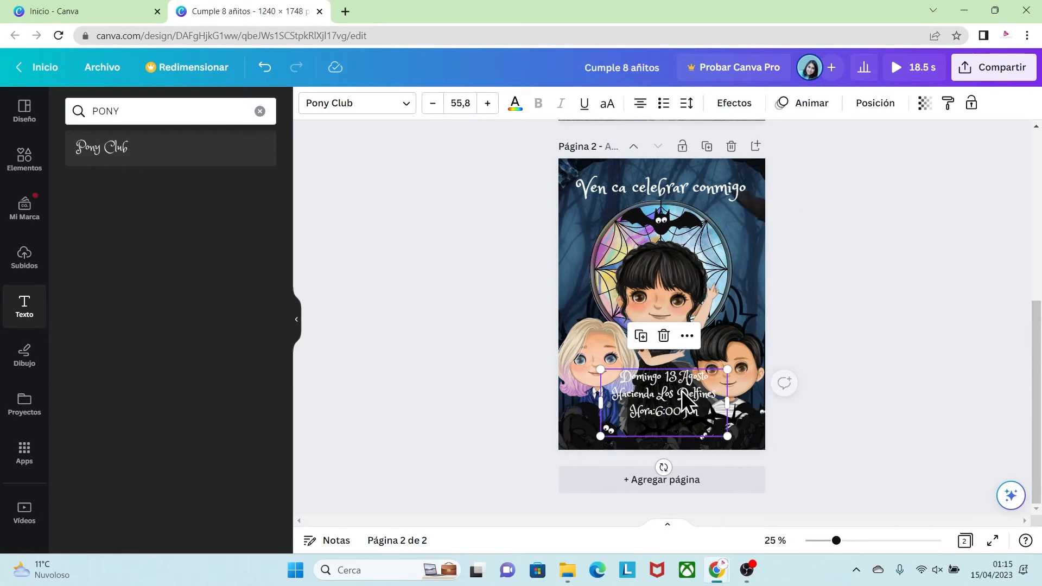
left_click(846, 361)
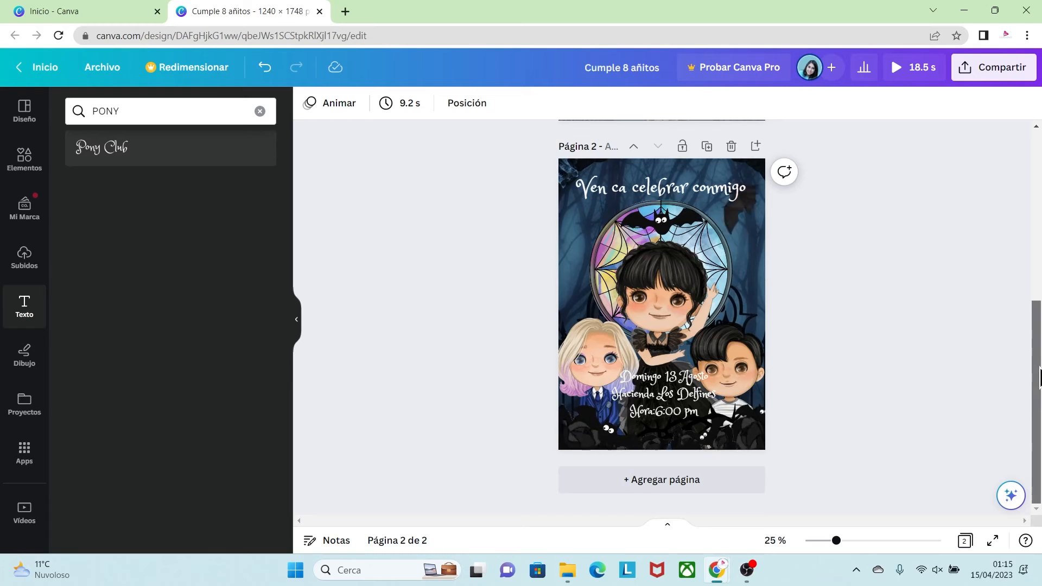
Step: Try the Simple, Elegante, Divertida and Fiesta animations on page 1, and settle on Fundir, animated on entry only
scroll(1039, 374, "up", 6)
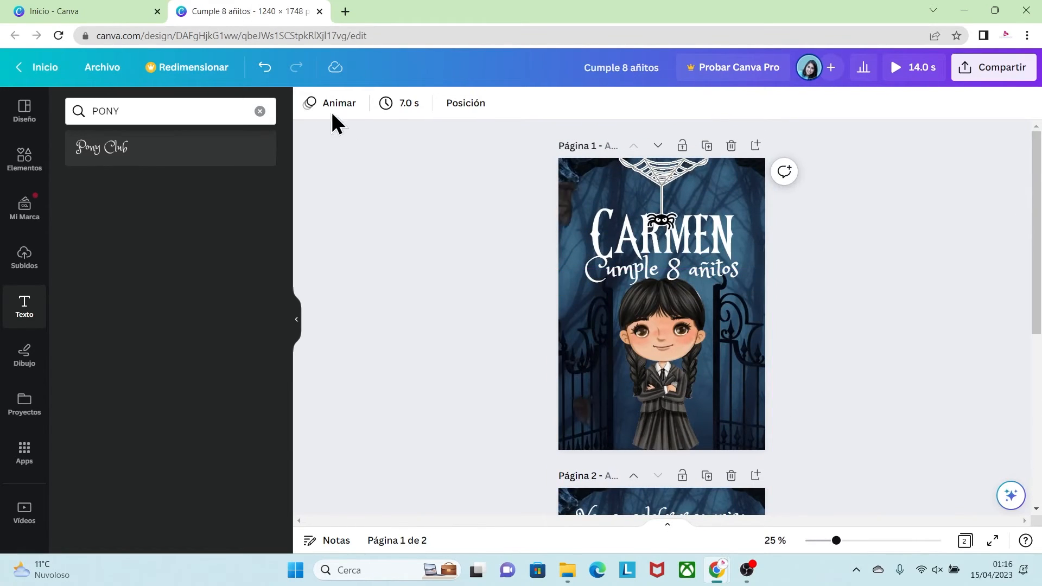
left_click(326, 104)
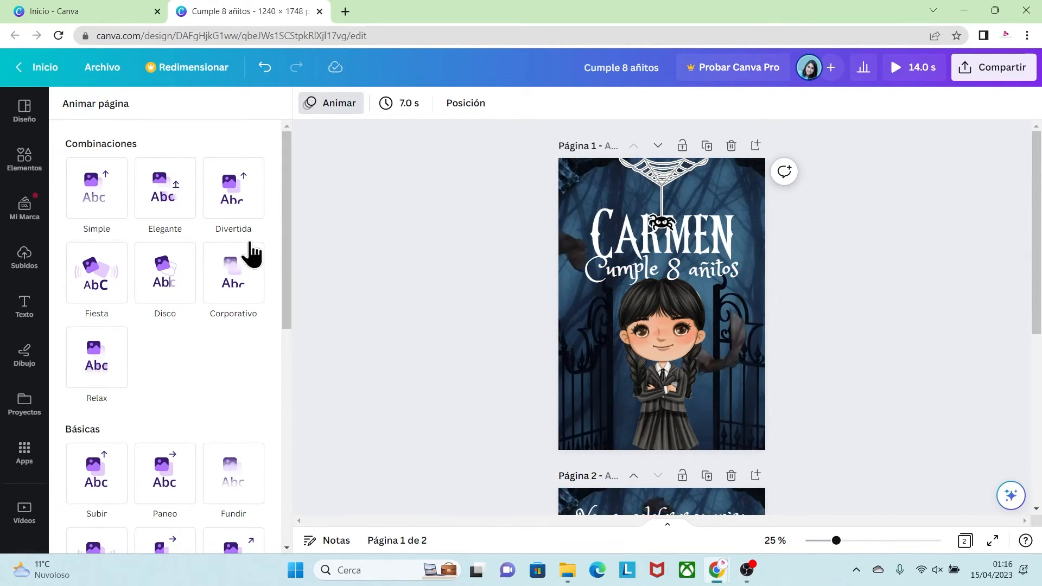
left_click(95, 190)
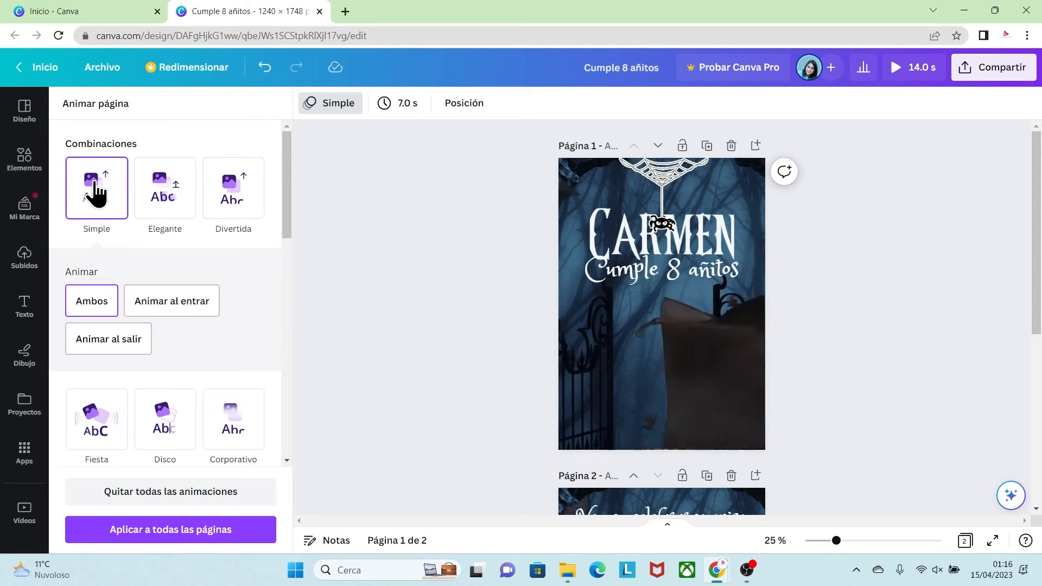
left_click(181, 192)
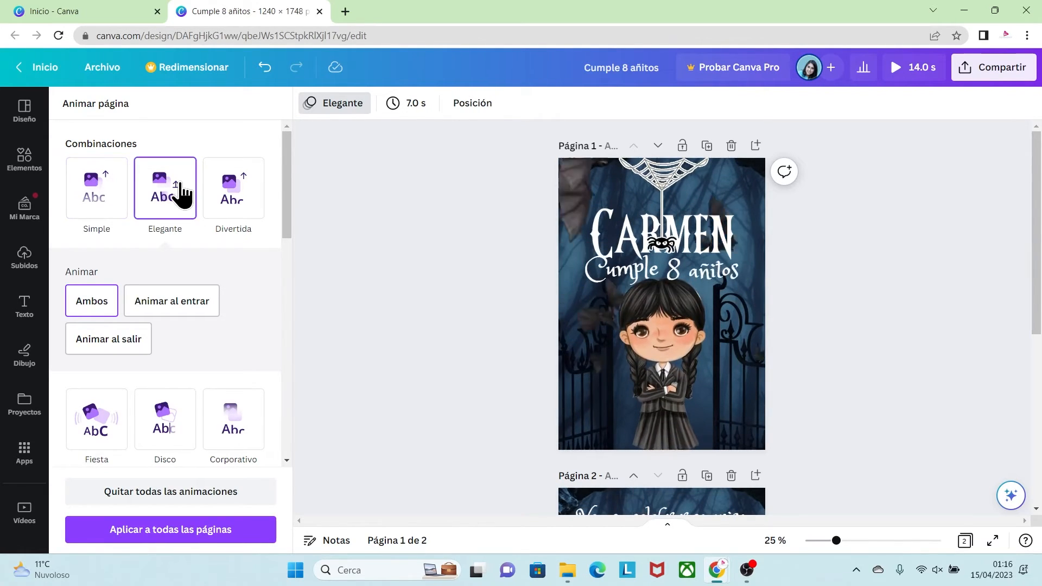
left_click(223, 202)
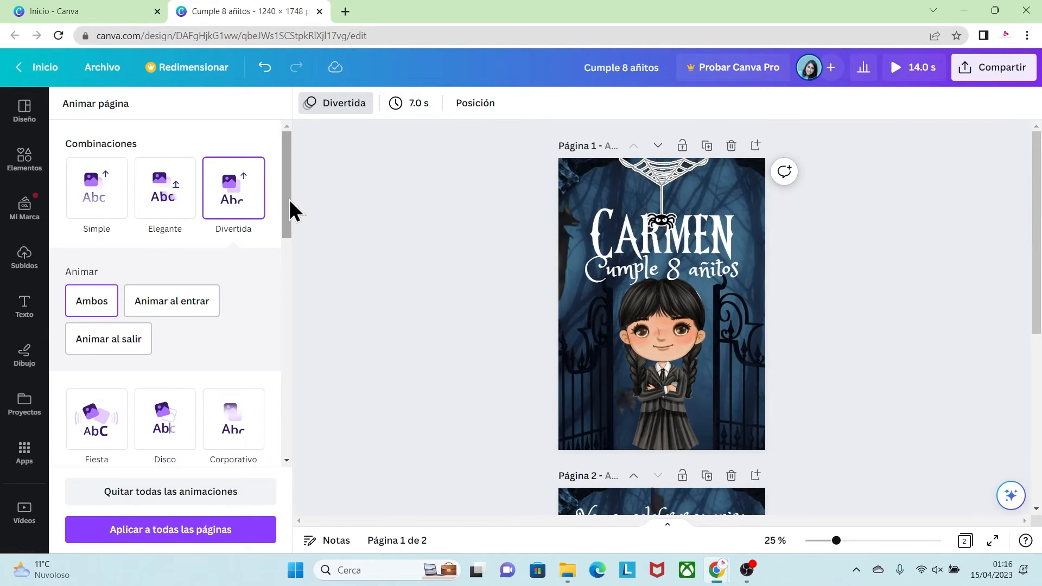
left_click_drag(288, 199, 292, 266)
left_click_drag(292, 271, 304, 282)
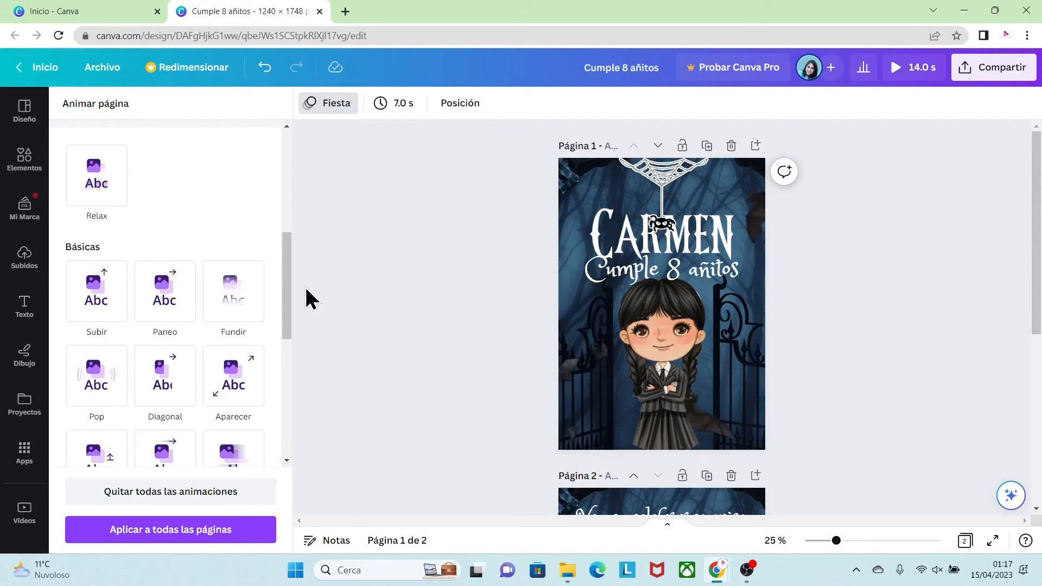
left_click(236, 305)
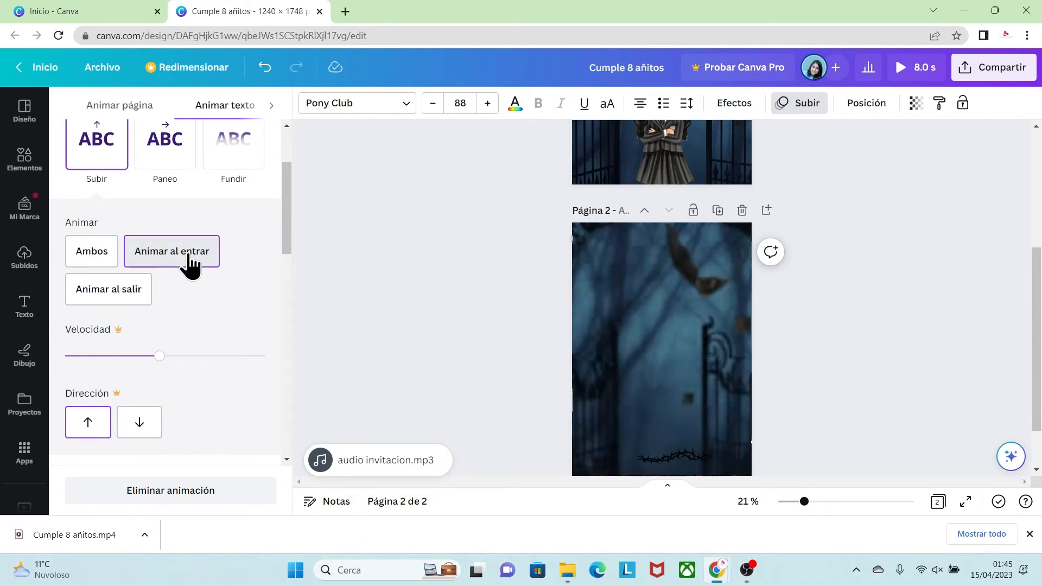
left_click(190, 260)
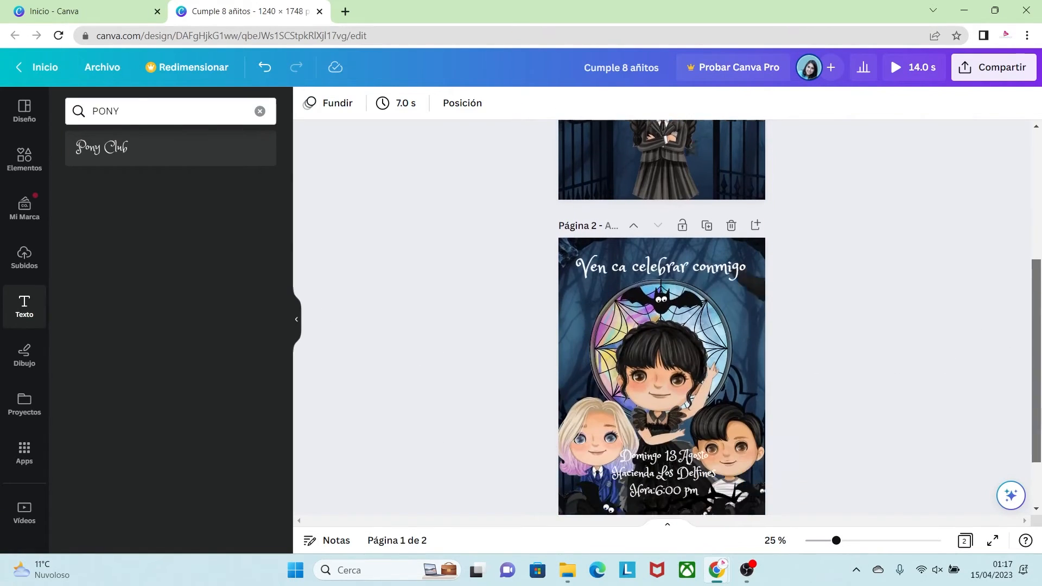
Step: Apply the Pop page animation to the whole of page 2
scroll(834, 395, "down", 1)
left_click(761, 336)
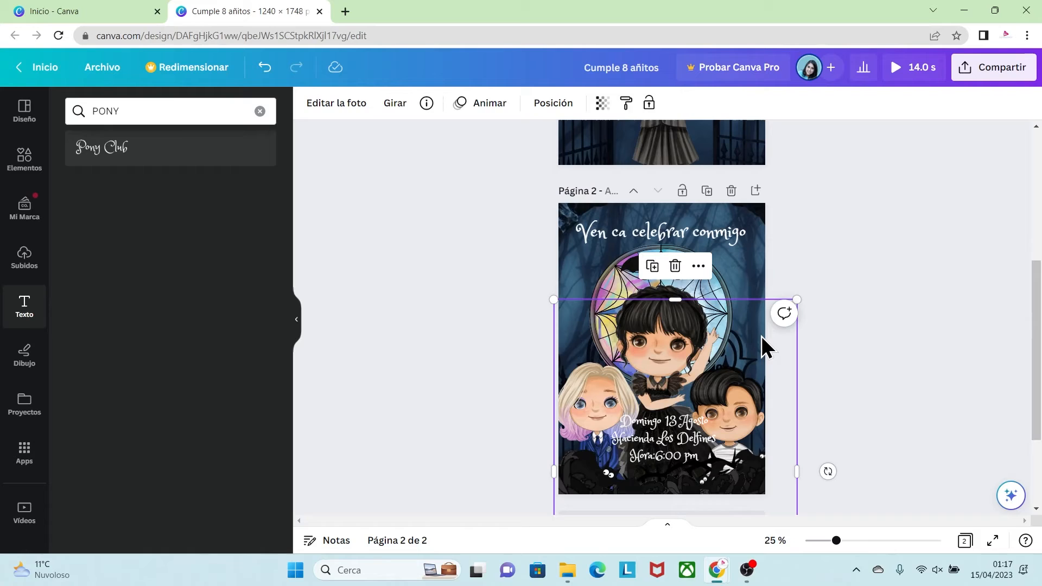
left_click(760, 263)
scroll(705, 271, "down", 1)
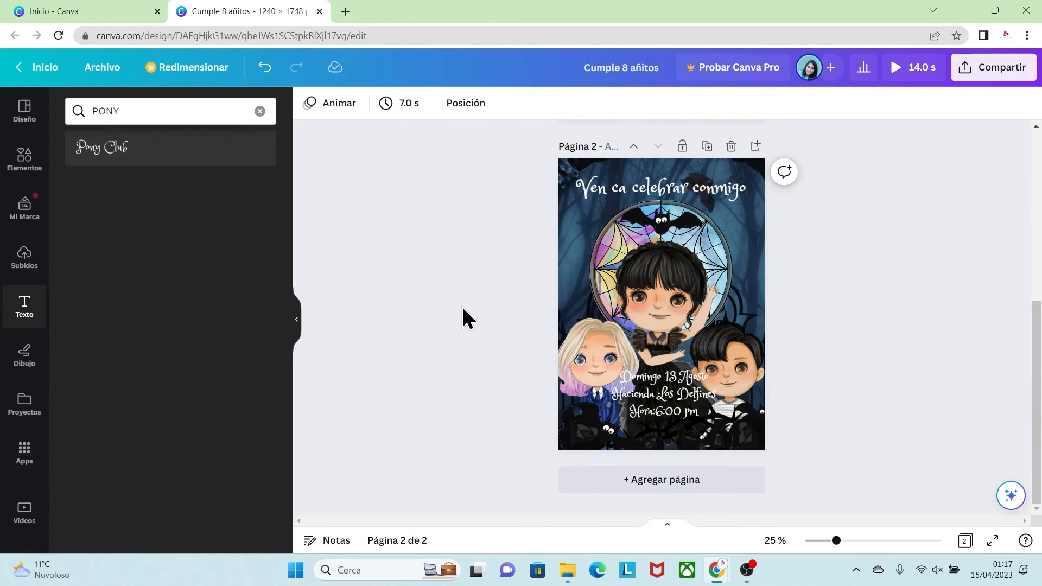
left_click(326, 115)
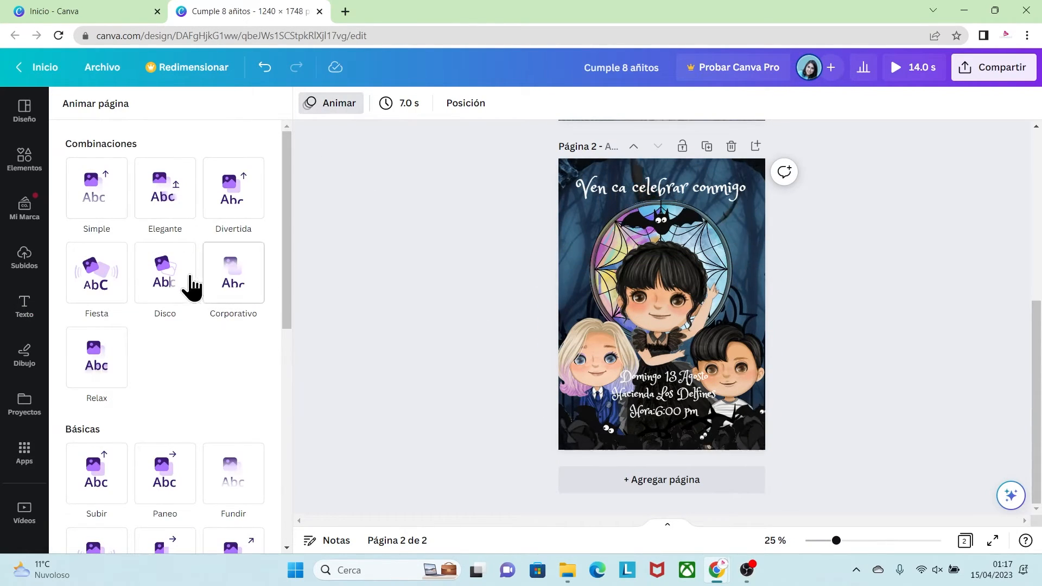
scroll(288, 217, "down", 1)
left_click_drag(289, 226, 291, 331)
left_click(106, 325)
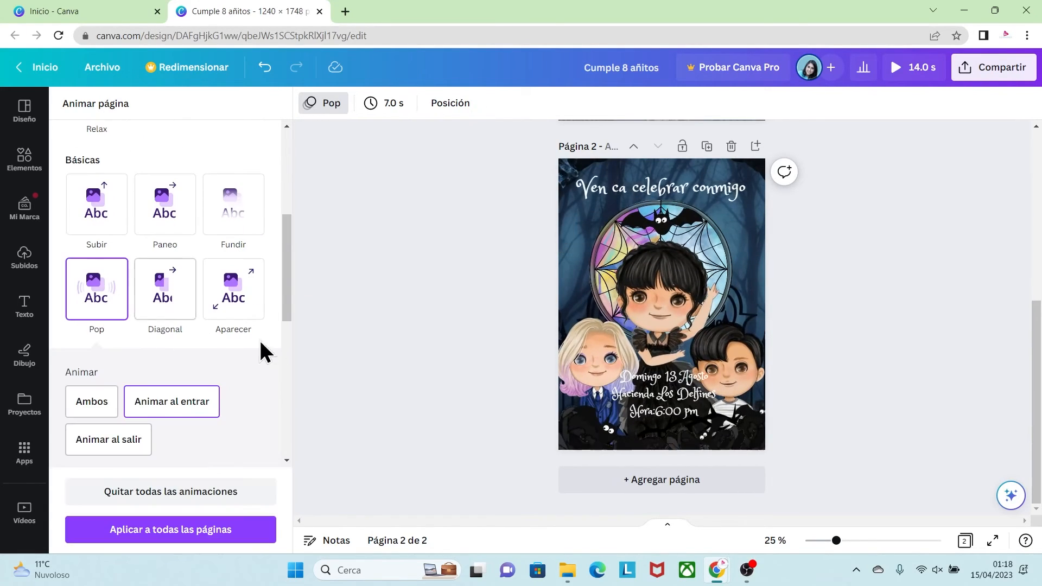
left_click(478, 391)
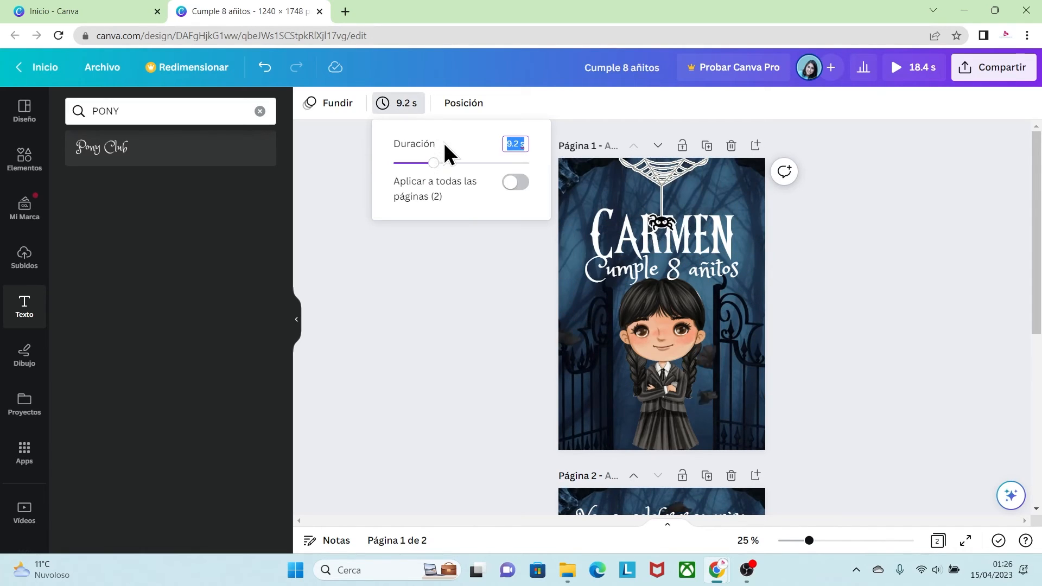
Step: Set the page duration to 4.0 s and apply it to both pages of the invitation
left_click_drag(433, 163, 409, 164)
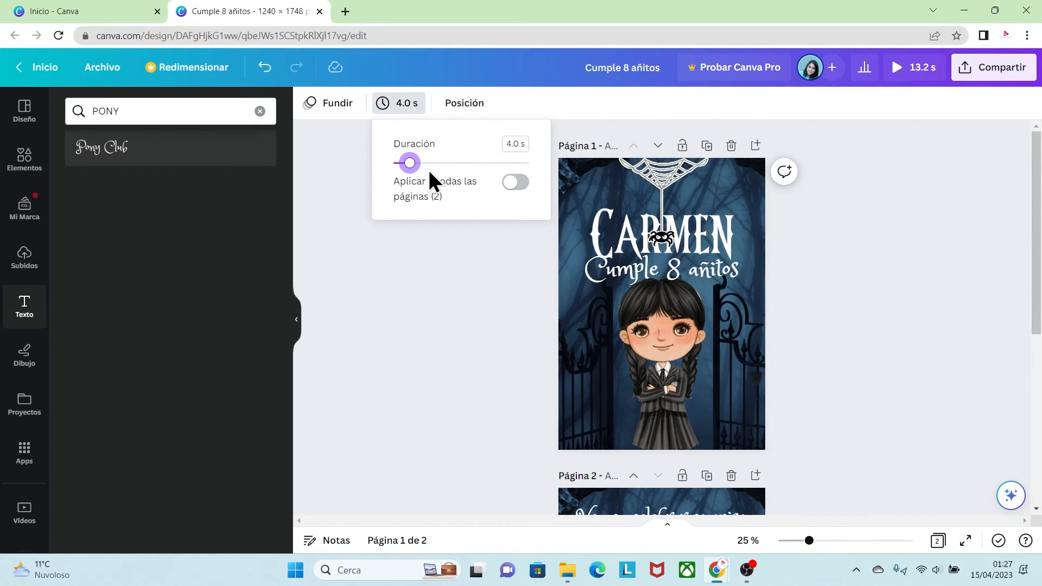
left_click(518, 182)
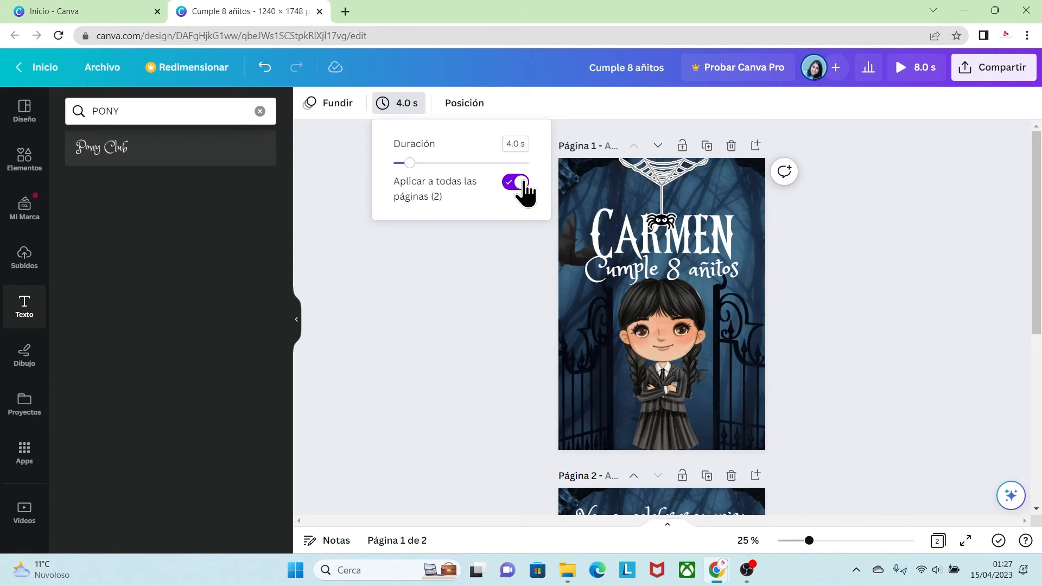
left_click(493, 268)
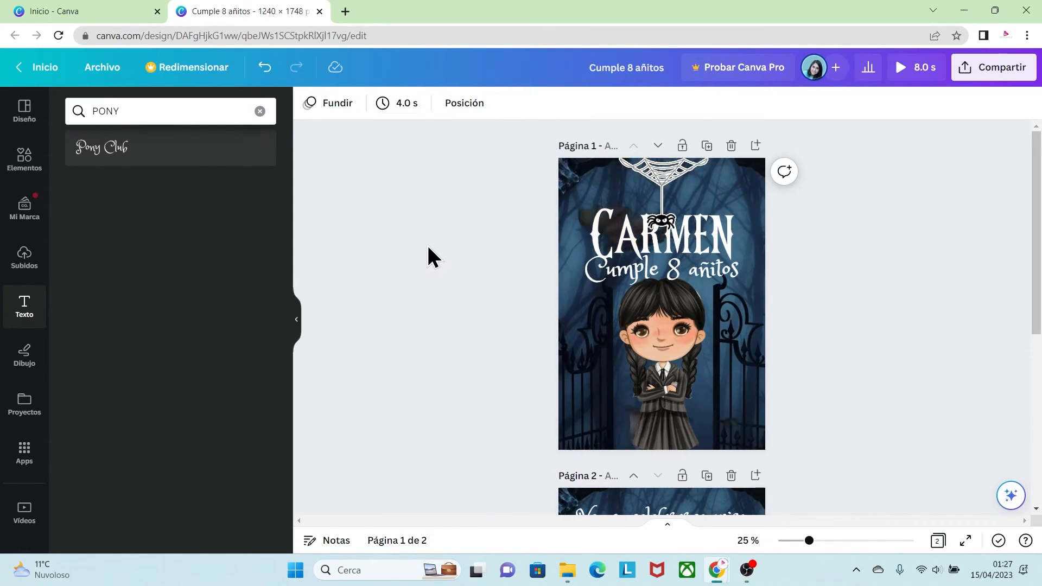
Step: Upload "audio invitacion.mp3" and add it to the design as the soundtrack
left_click(21, 263)
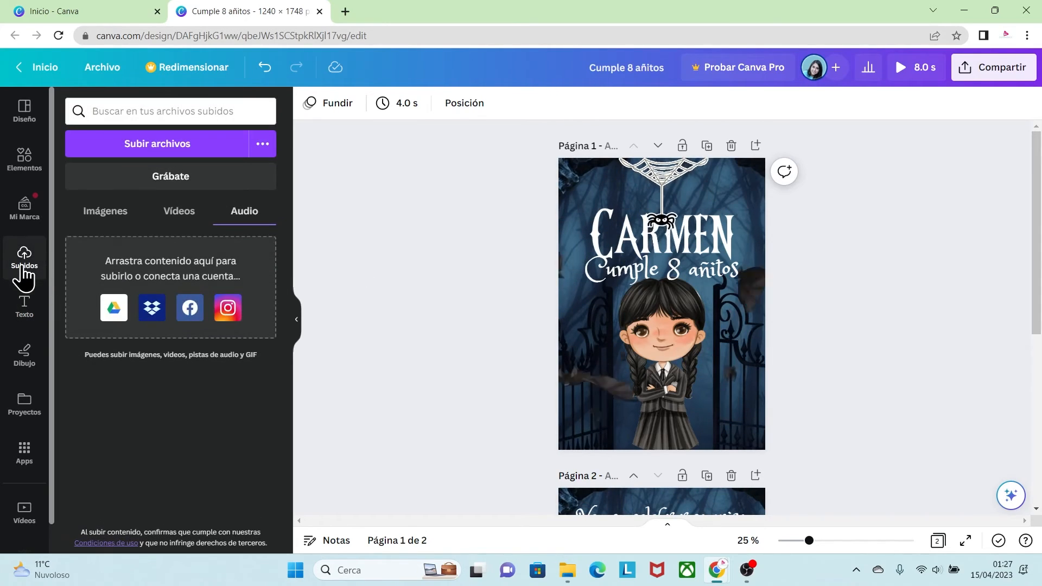
left_click(168, 148)
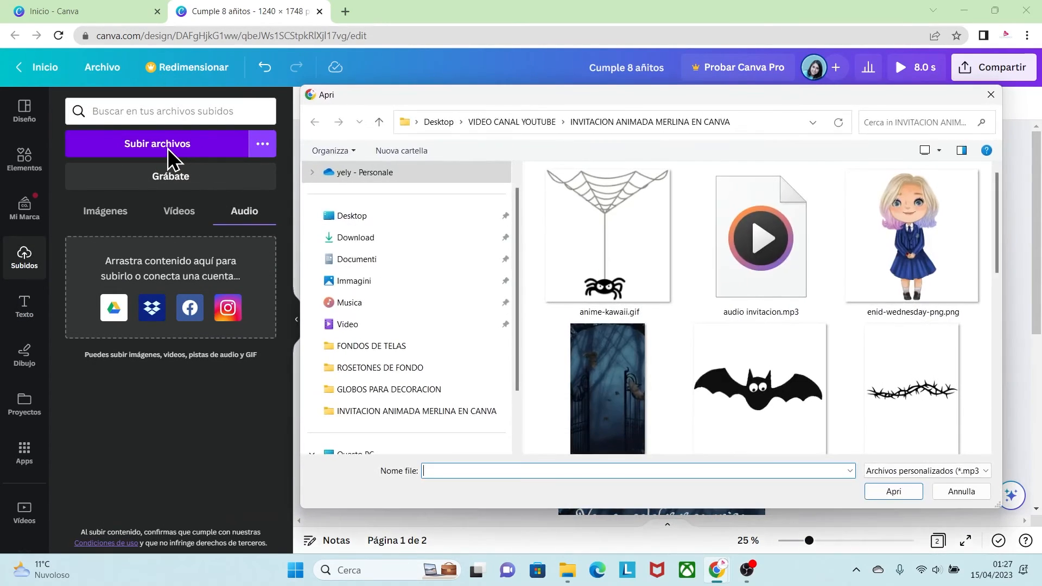
left_click(781, 248)
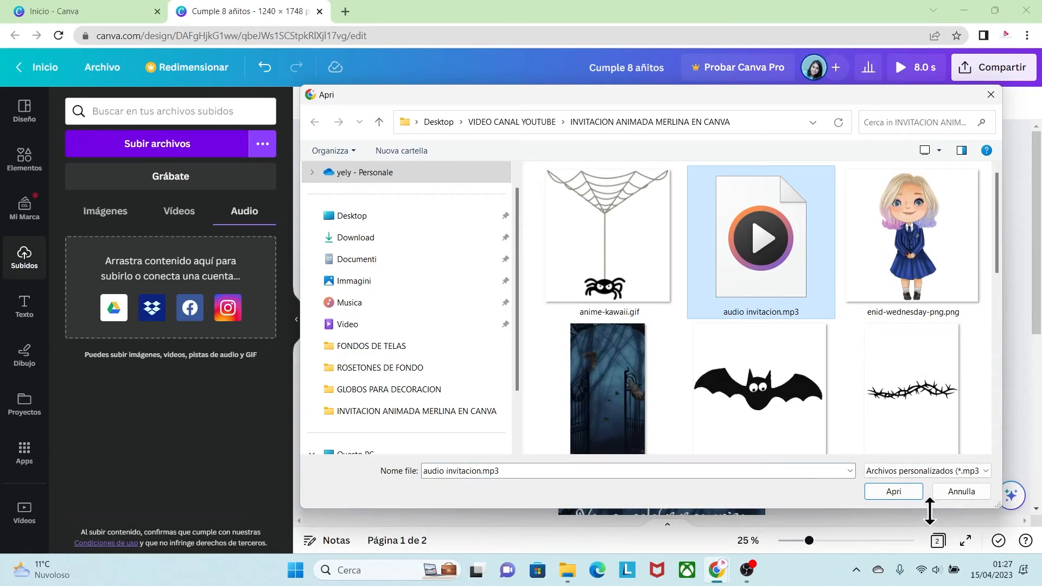
left_click(906, 493)
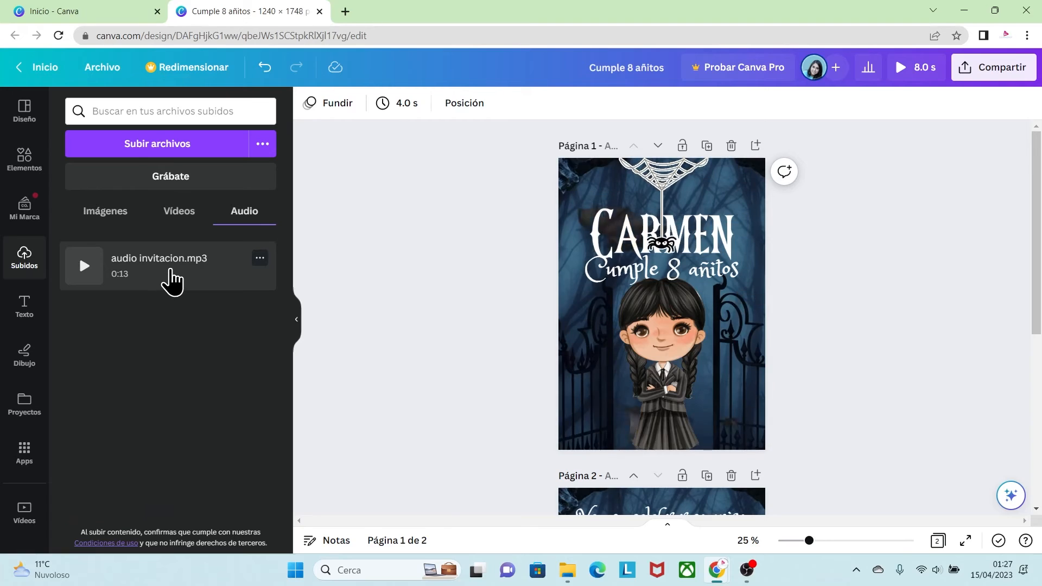
left_click(163, 287)
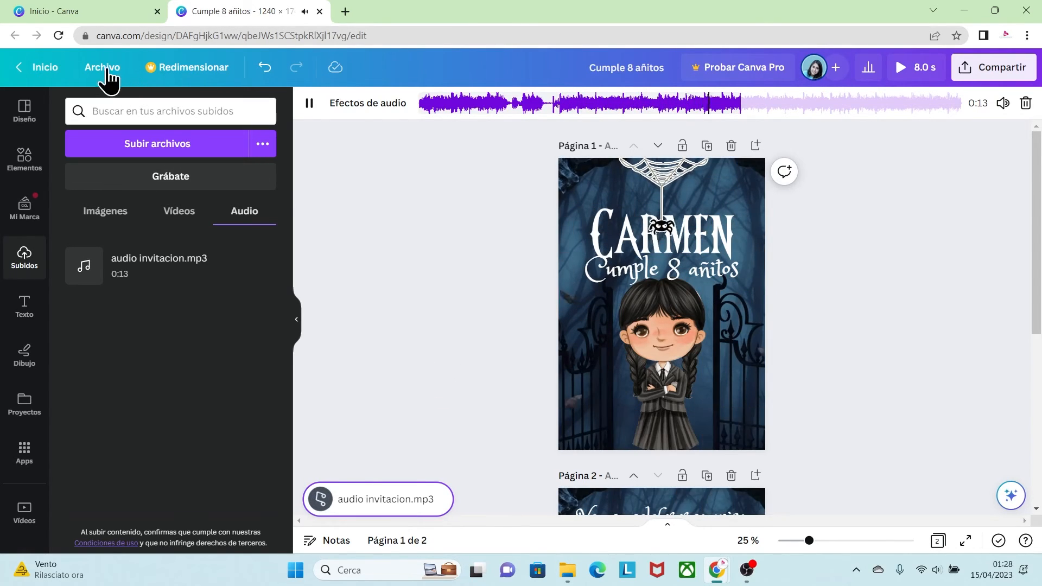
Step: Download both pages of the invitation as an MP4 video and open the downloaded file
left_click(99, 72)
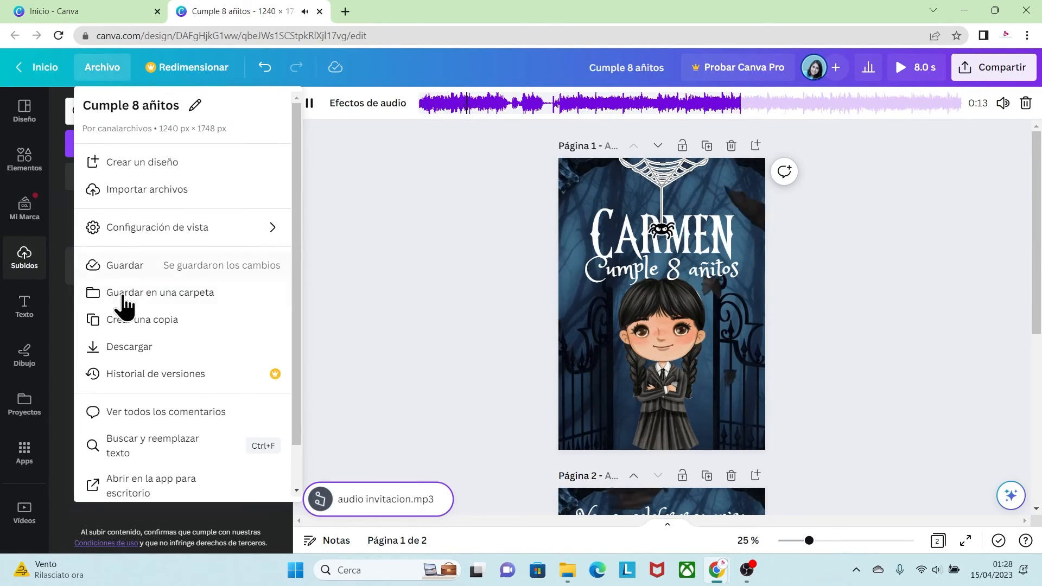
left_click(131, 350)
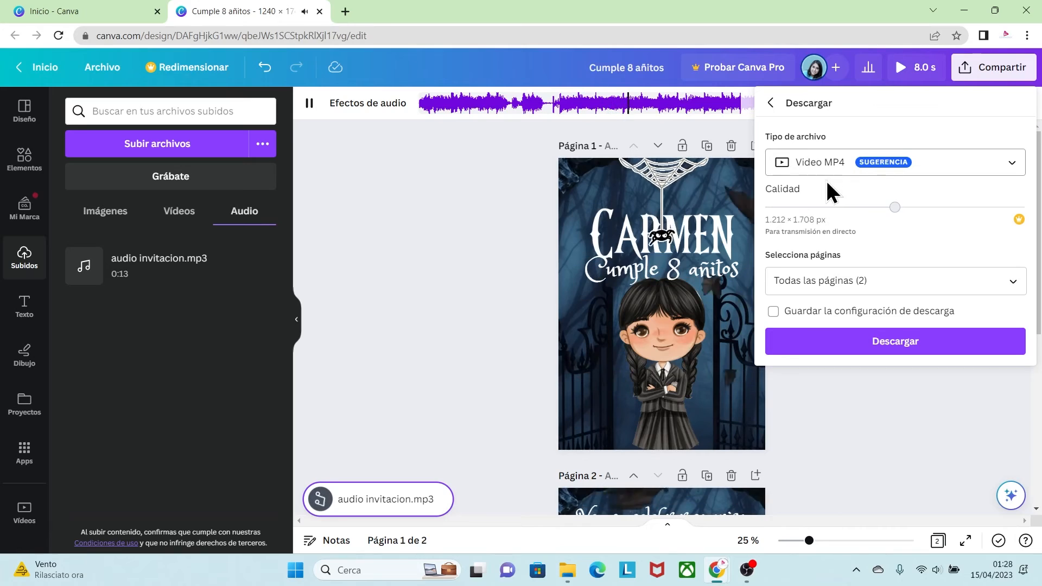
left_click(877, 330)
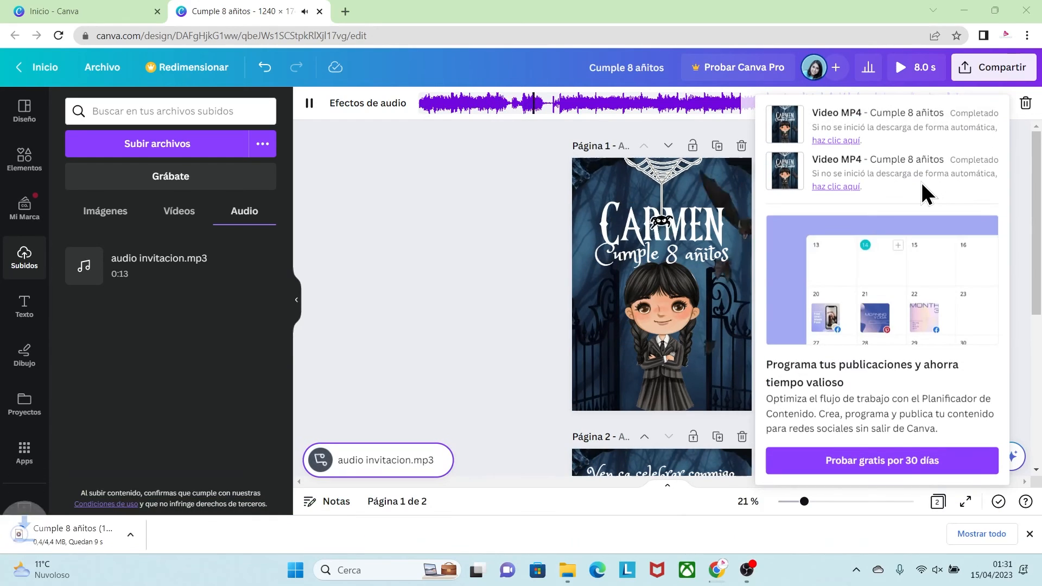
left_click(63, 527)
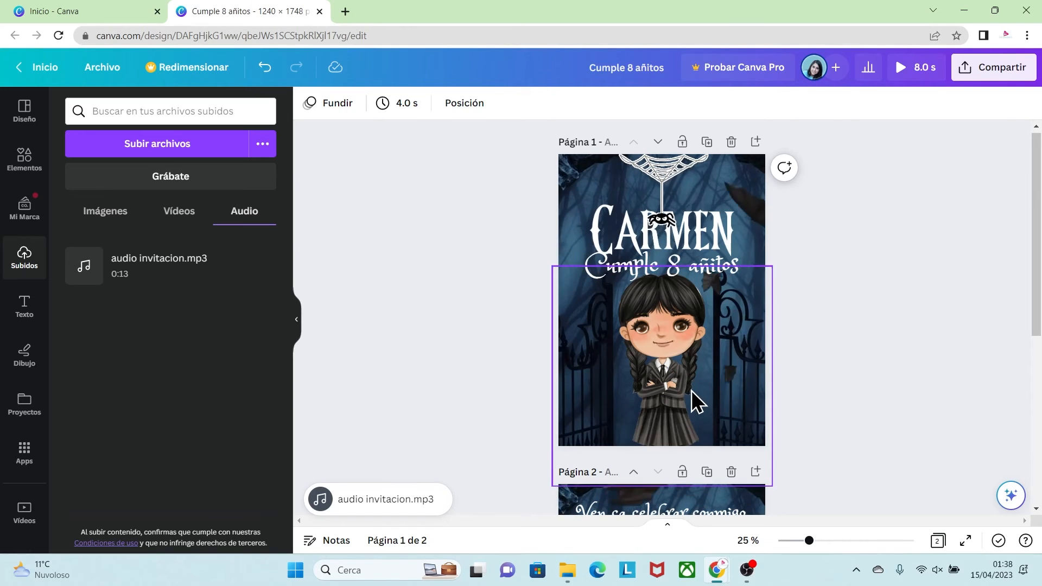
Step: Try the Subir, Paneo and Fundir photo animations on the girl on page 1, and settle on Pop for both entry and exit
left_click(667, 348)
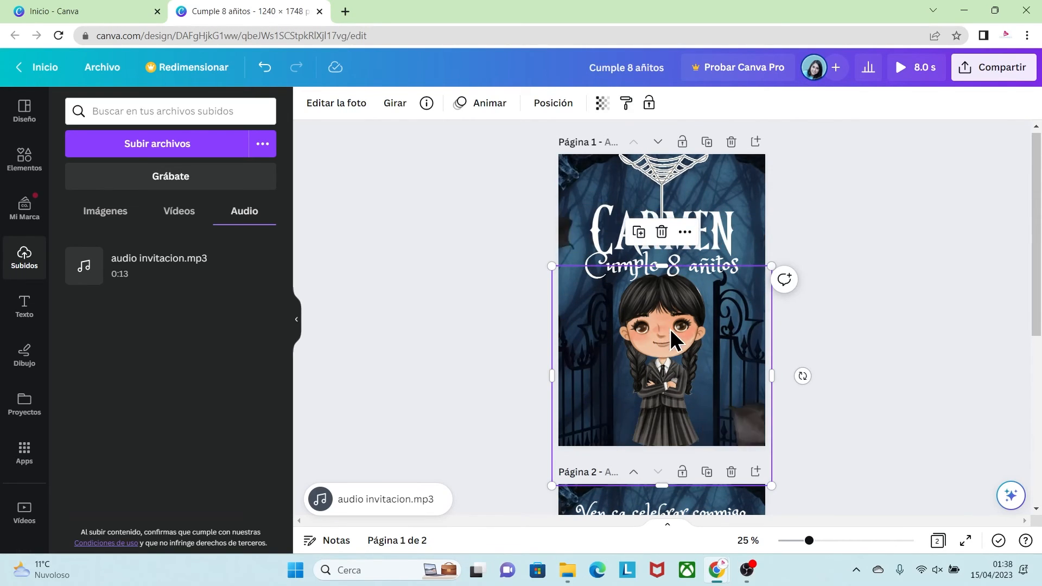
left_click(493, 105)
left_click(91, 274)
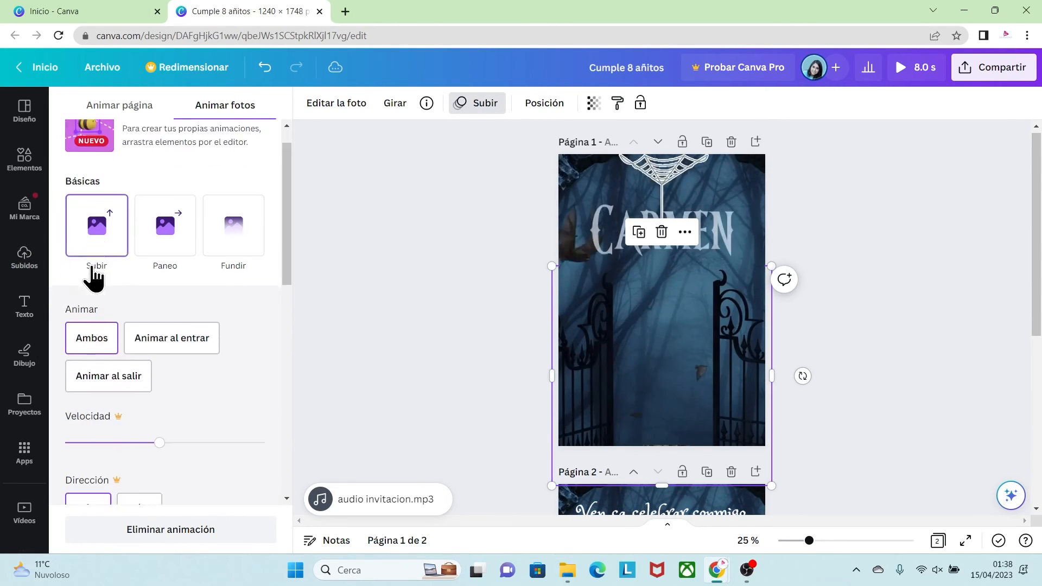
left_click(177, 205)
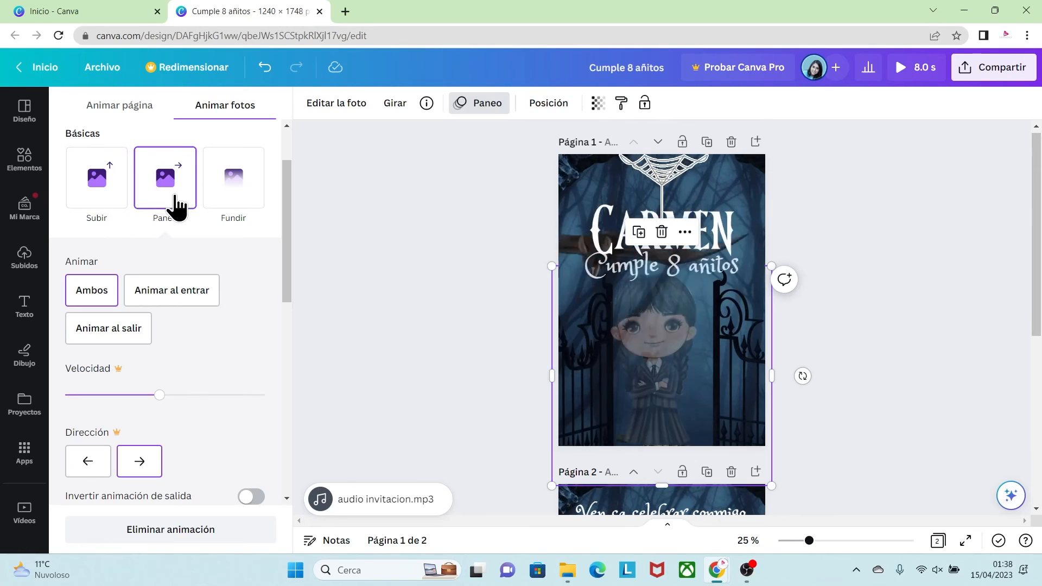
left_click(233, 191)
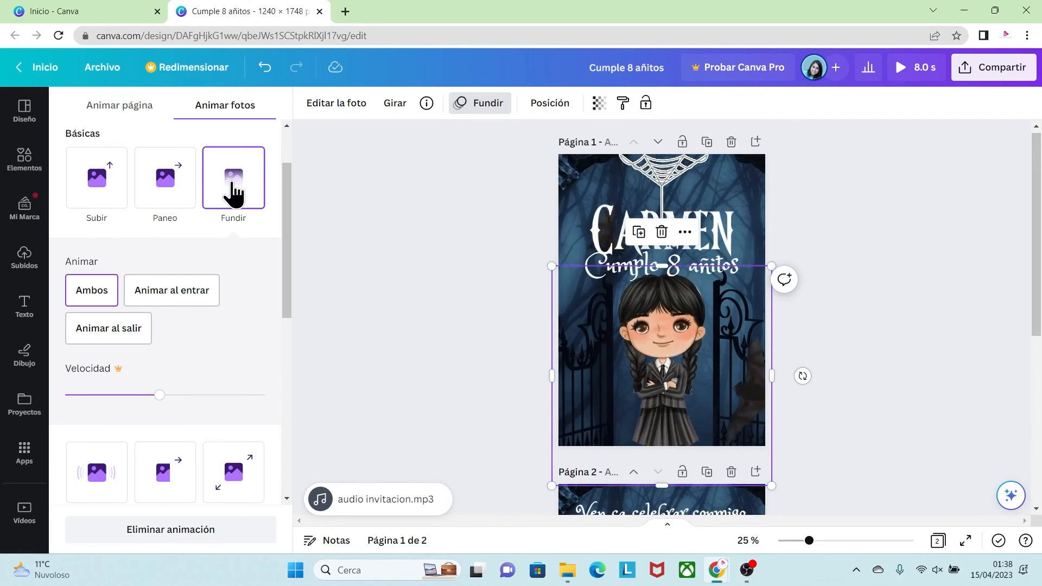
left_click_drag(288, 225, 286, 342)
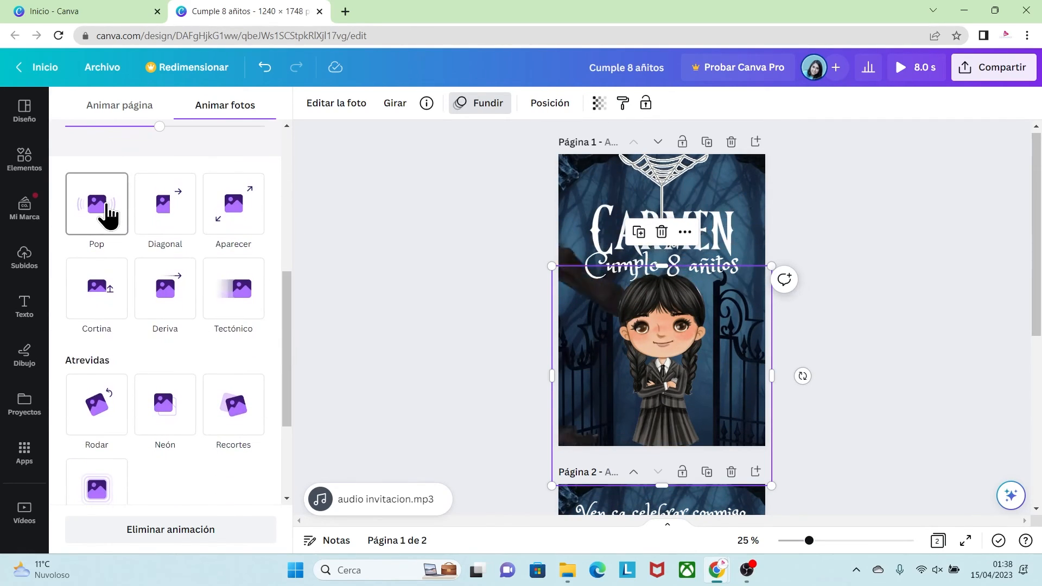
left_click(102, 213)
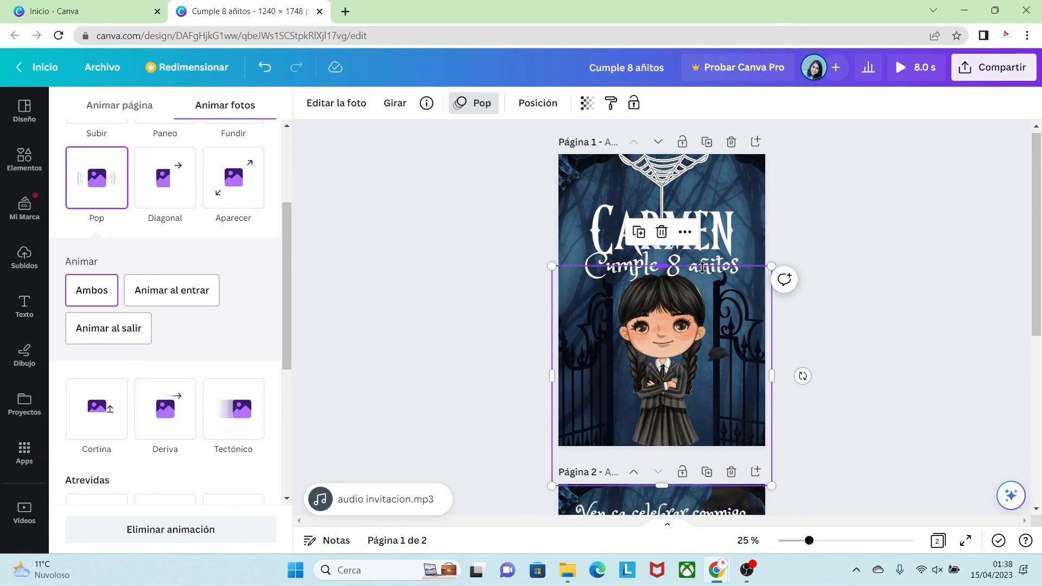
Step: Try the Fundir, Paneo, Subir and Pop text animations on "Cumple 8 añitos" on page 1, and undo the animation change
left_click(596, 269)
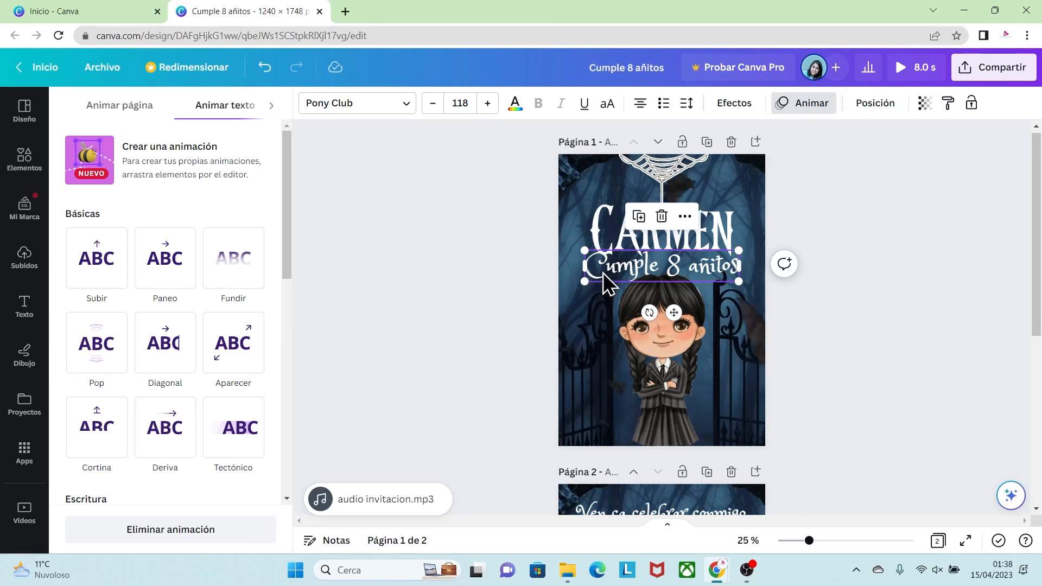
left_click(233, 263)
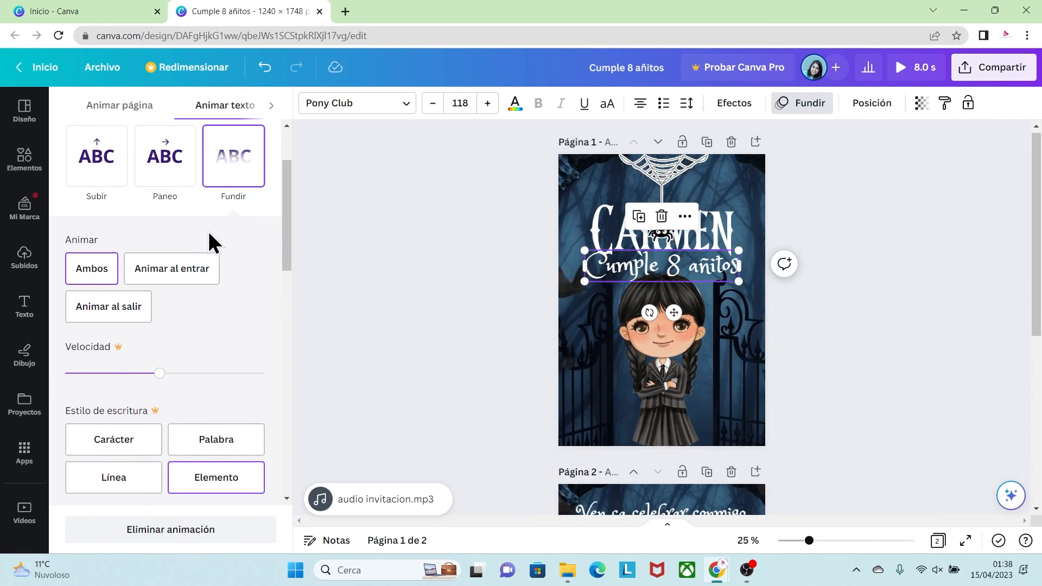
left_click(170, 172)
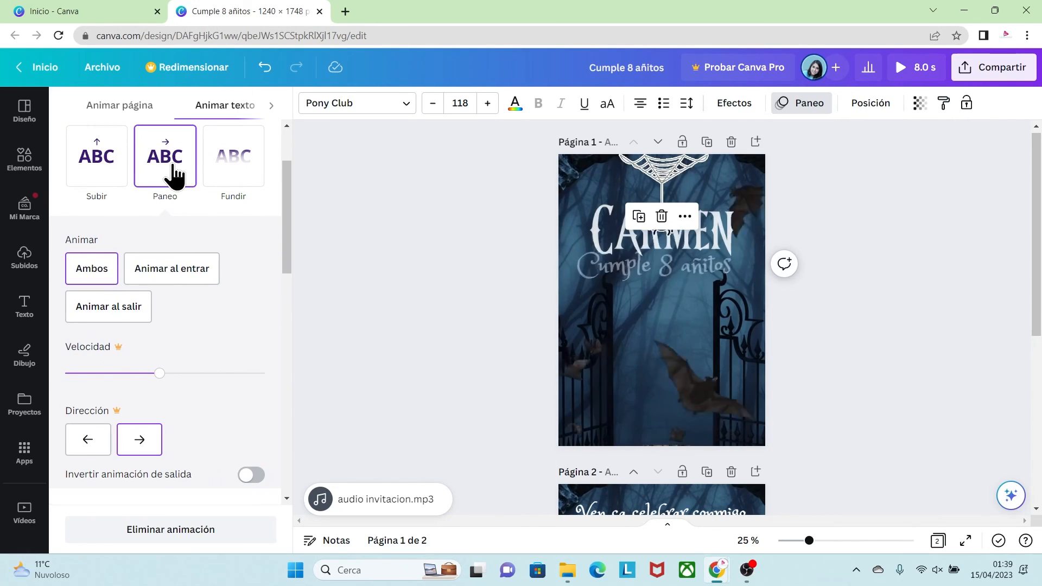
left_click(112, 170)
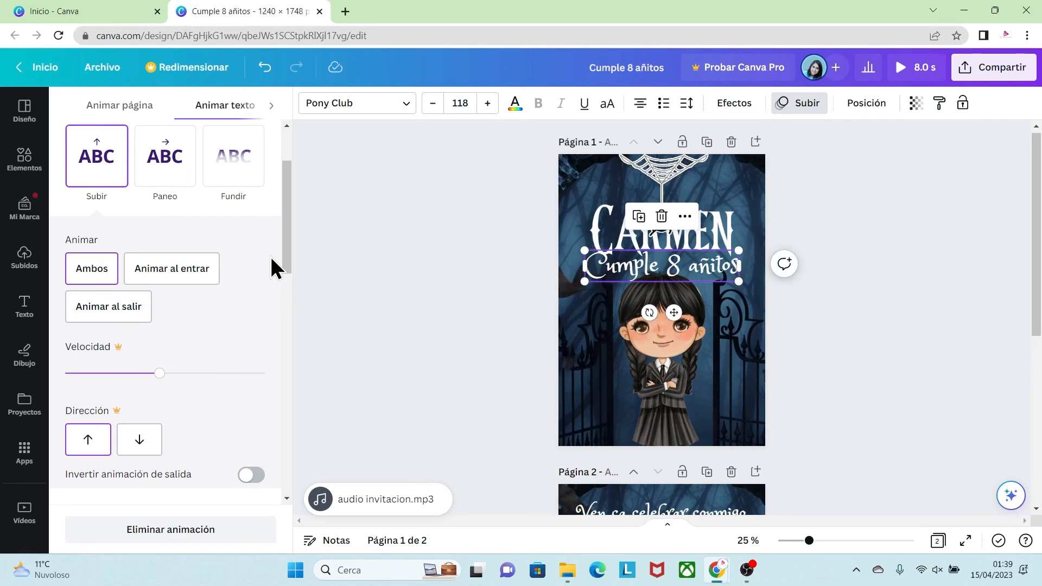
left_click_drag(285, 237, 277, 327)
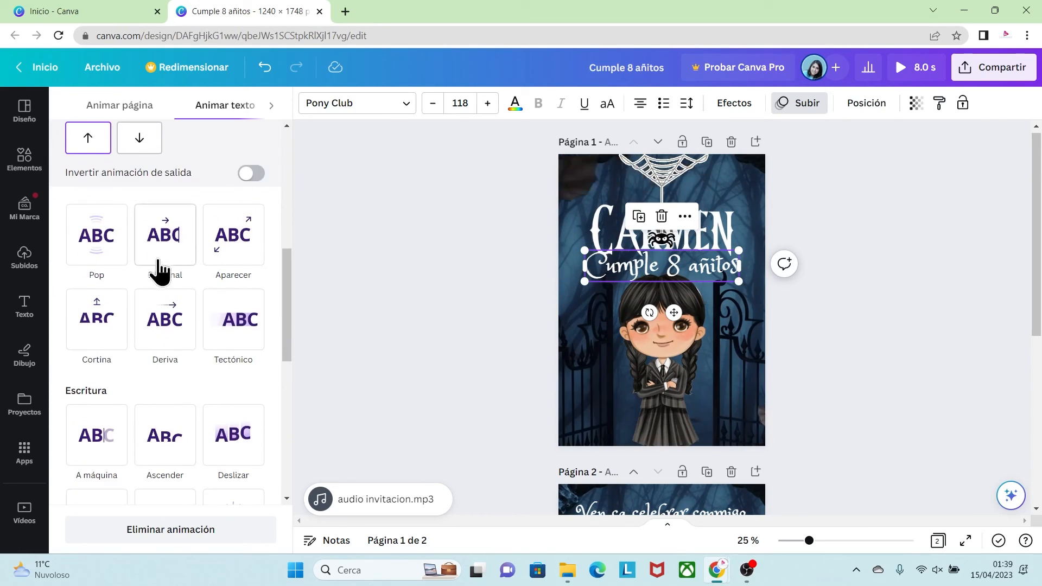
left_click(109, 253)
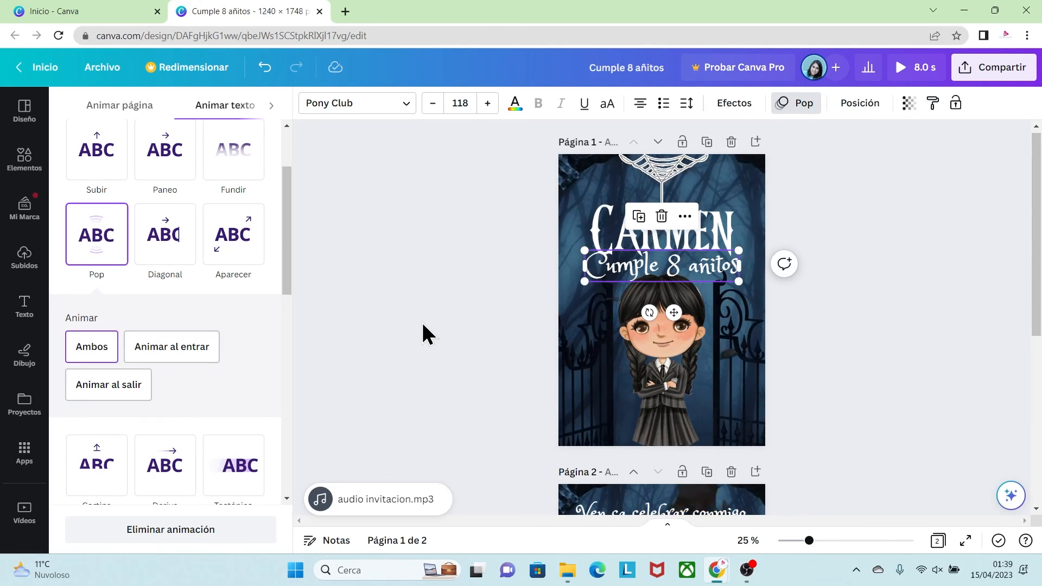
key("ctrl+z")
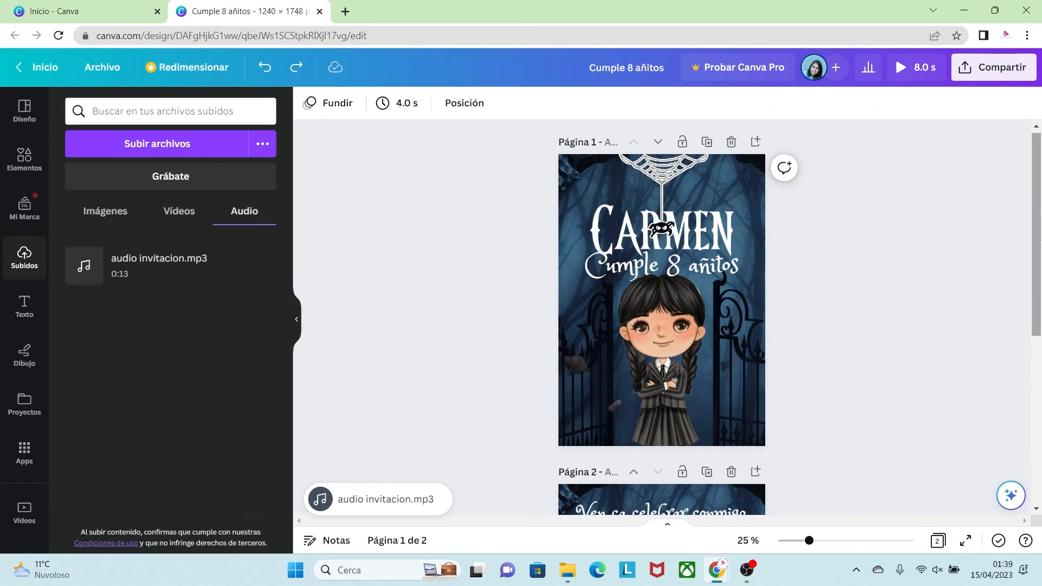